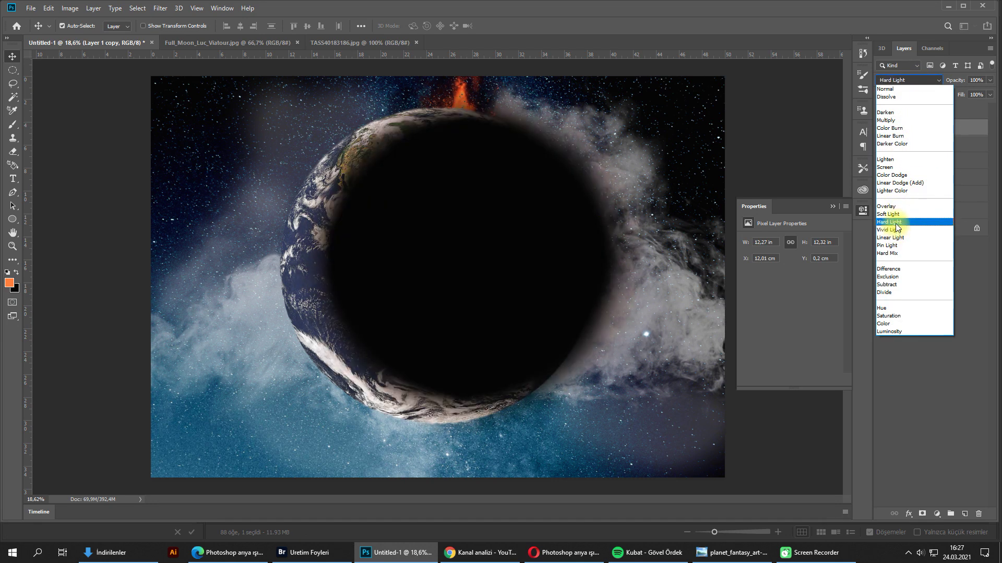
Step: Set the black shadow layer, Layer 1 copy, to Normal blending with 95% opacity
left_click(902, 89)
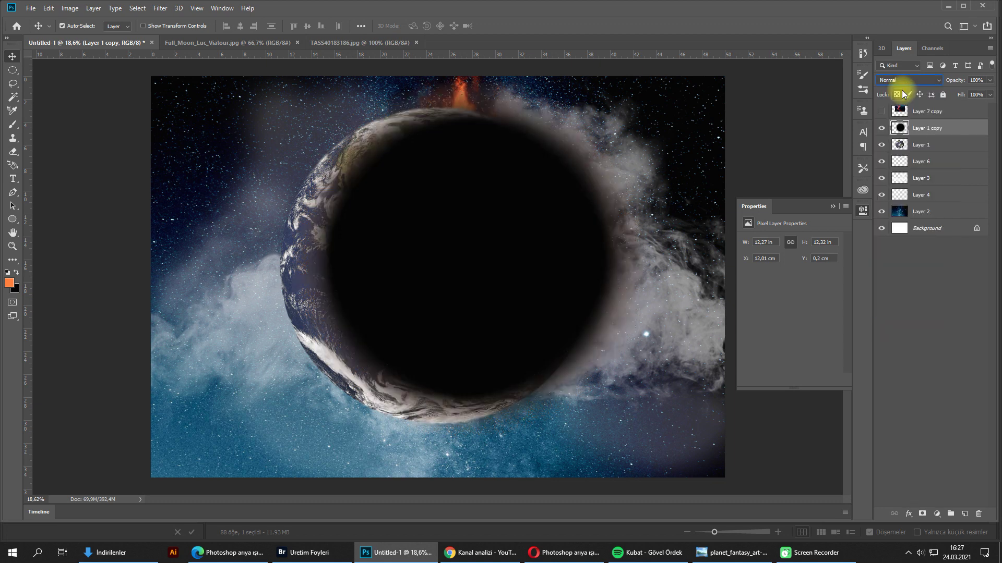
key("9")
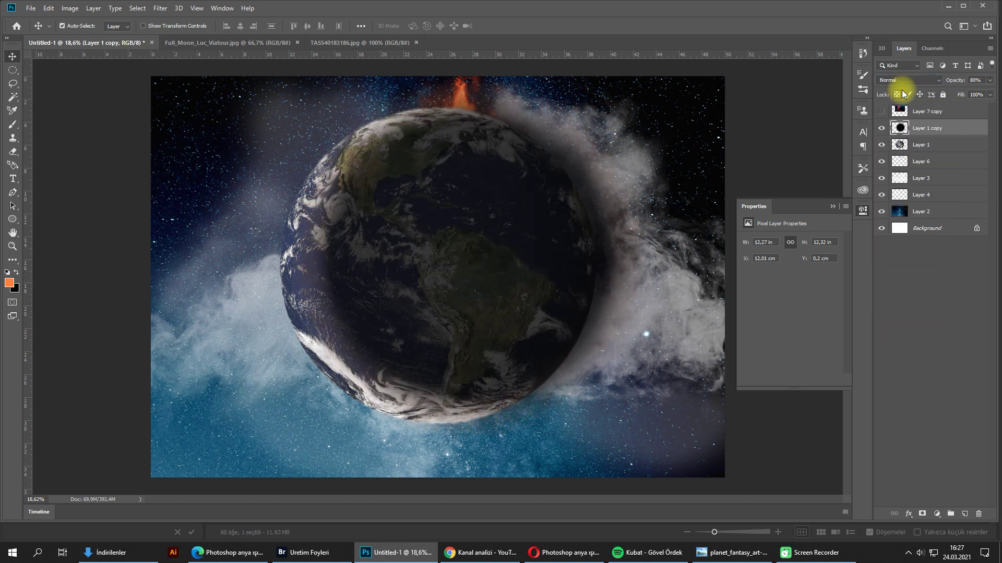
key("5")
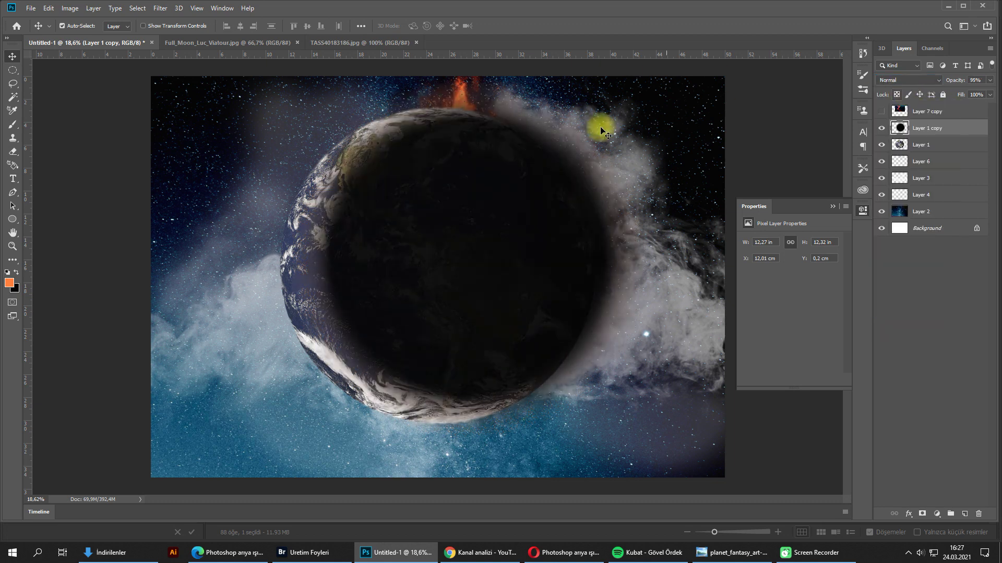
Step: Scale the shadow layer up to about 106% and delete the part that spills outside the planet's outline, using Layer 1's shape
key("ctrl+t")
left_click_drag(457, 76, 455, 59)
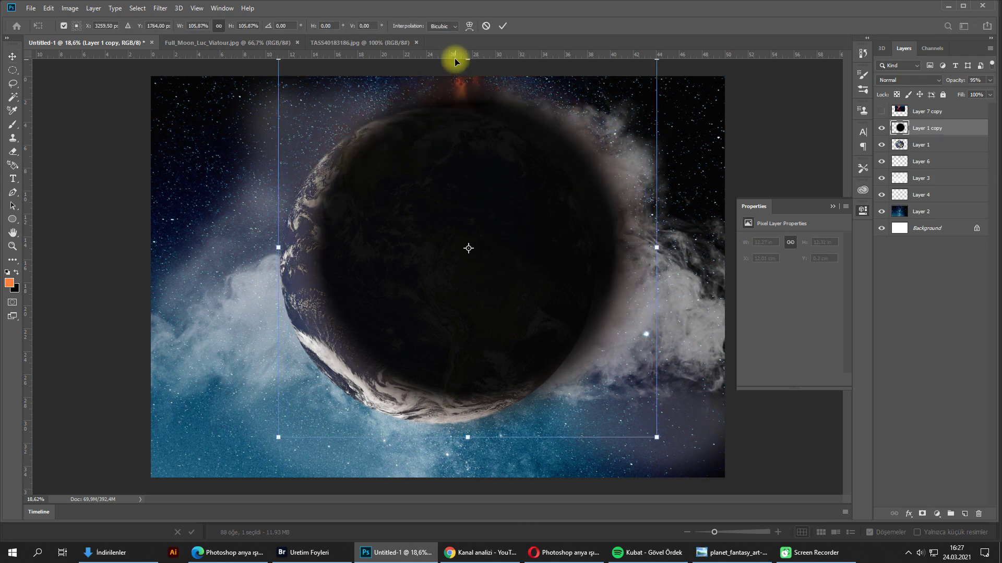
key("Return")
left_click(911, 147, "ctrl")
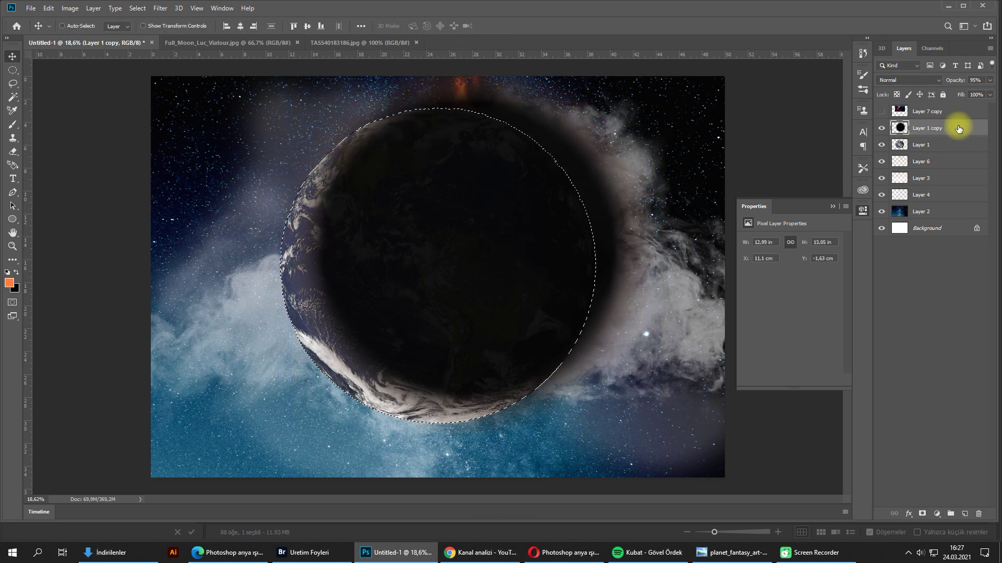
key("Delete")
key("ctrl+d")
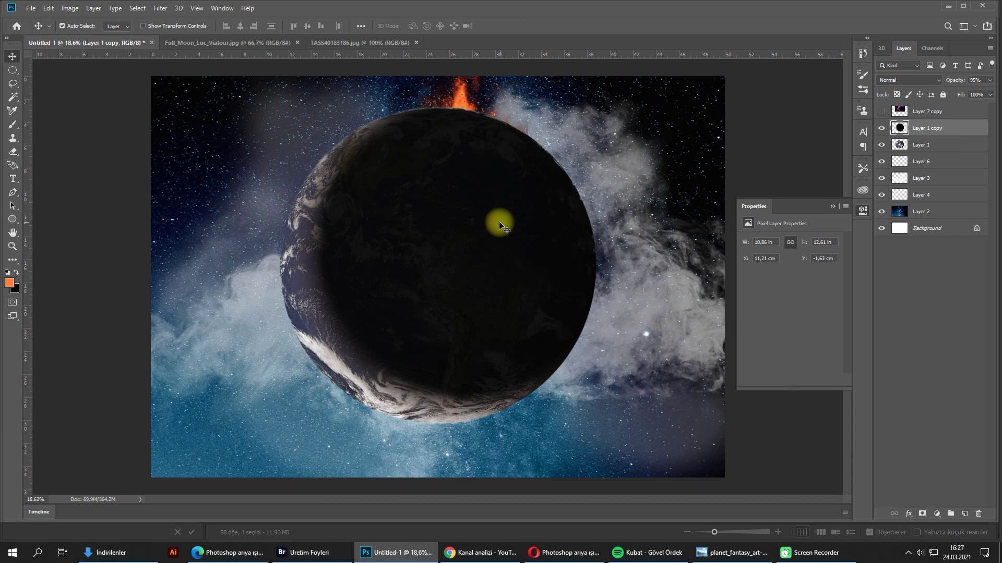
Step: Show the lava image on Layer 7 copy and set its blend mode to Lighter Color
left_click(882, 112)
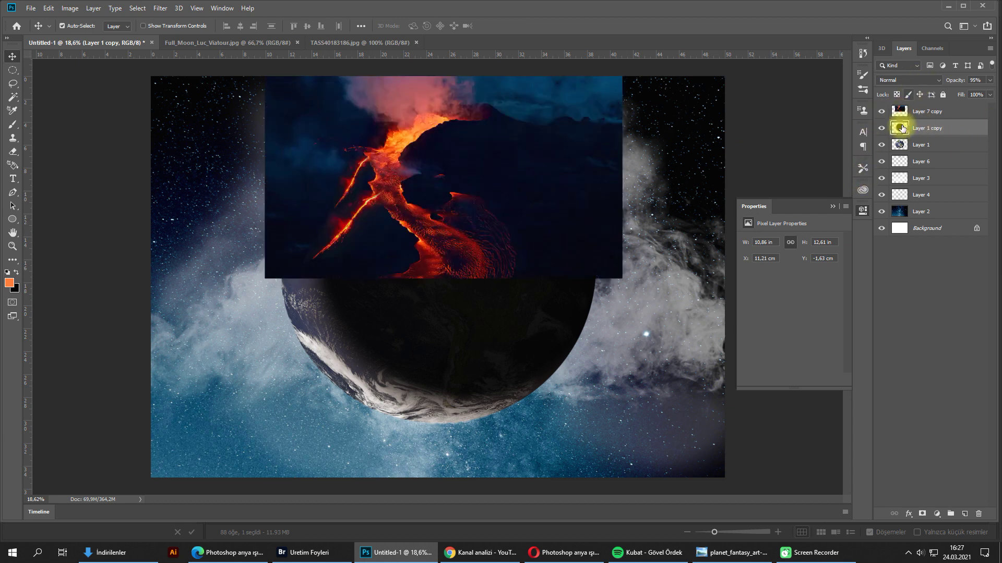
left_click(949, 112)
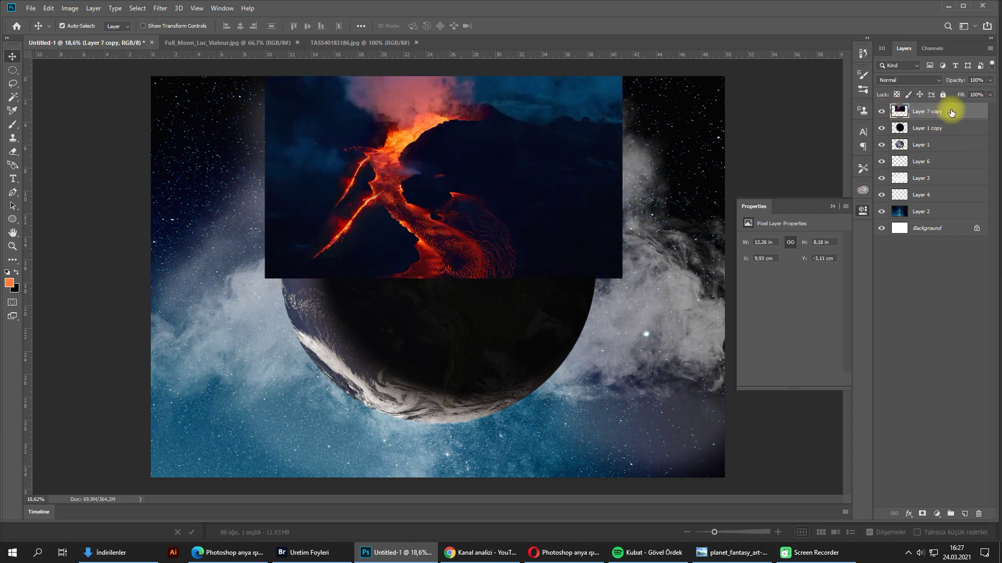
left_click(898, 81)
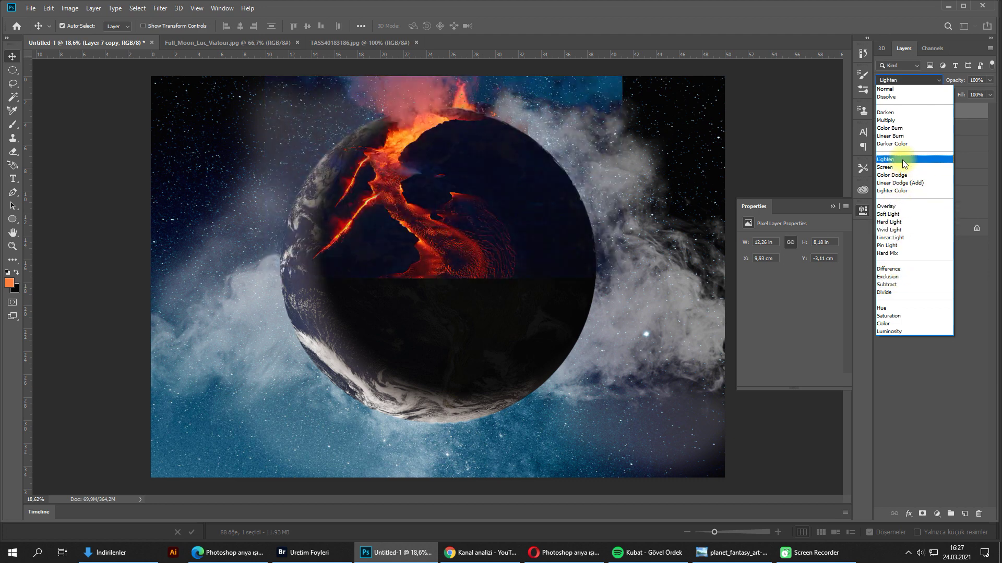
left_click(901, 159)
key("Down")
key("Down")
key("Down")
key("Down")
key("Down")
key("Down")
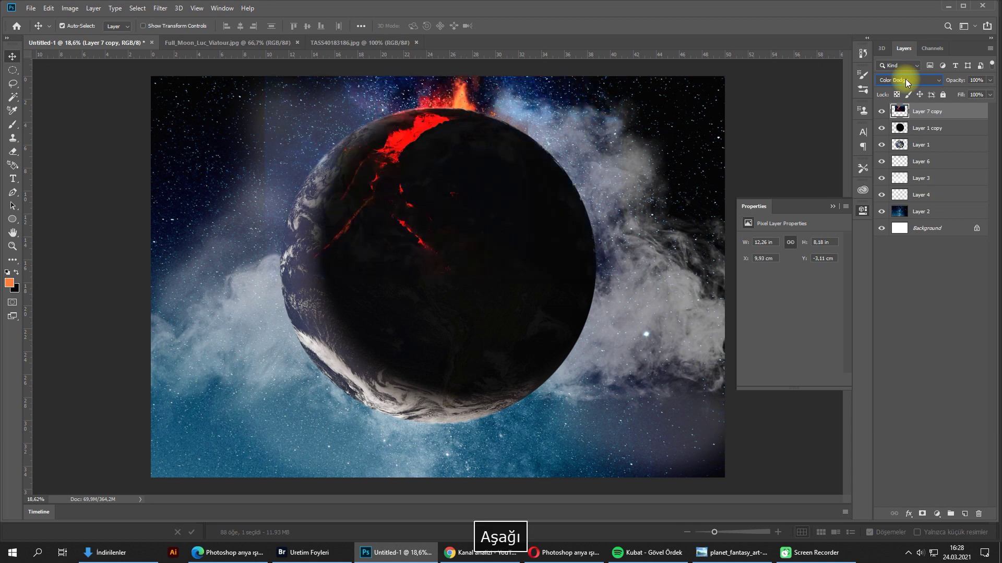
key("Up")
key("Up")
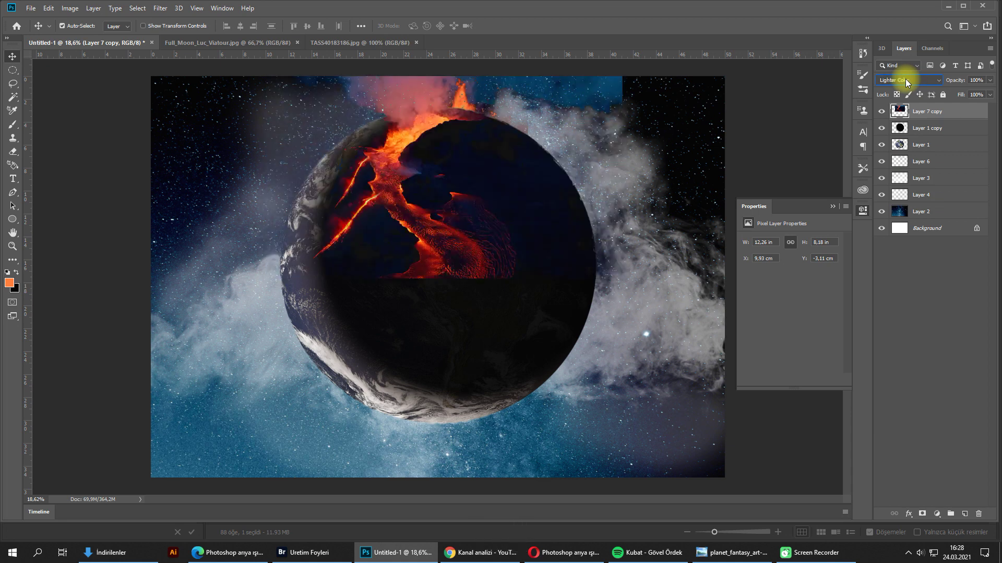
scroll(381, 205, "up", 1)
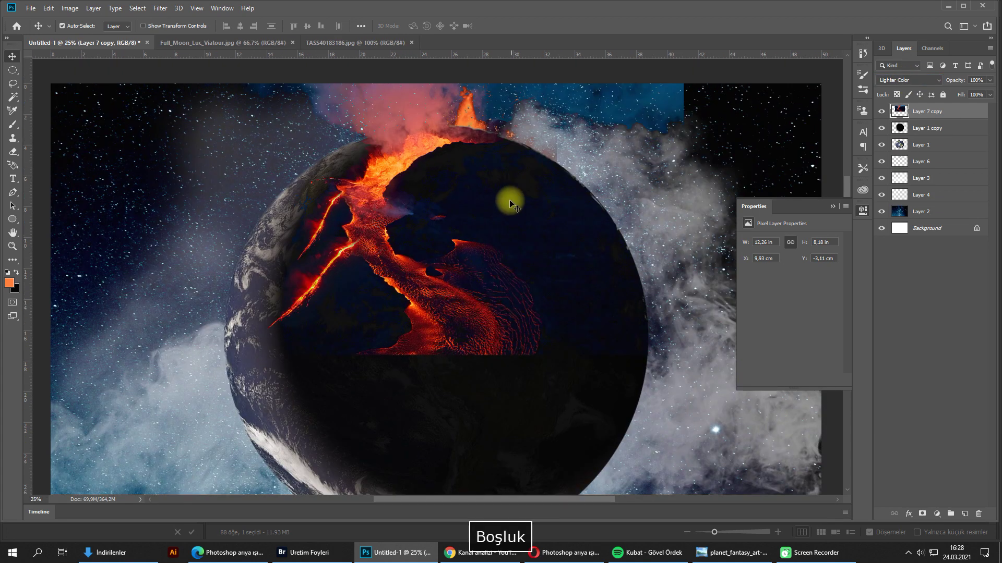
key("ctrl+u")
key("Escape")
left_click(70, 8)
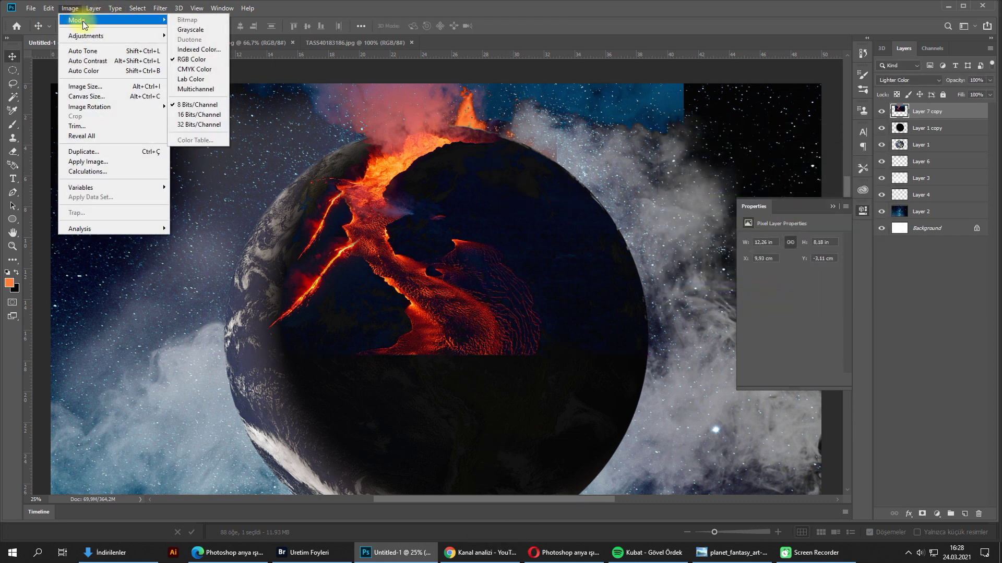
key("Escape")
key("Escape")
Step: Erase the bluish ground and hard edges around the lava stream on Layer 7 copy with a soft eraser
key("e")
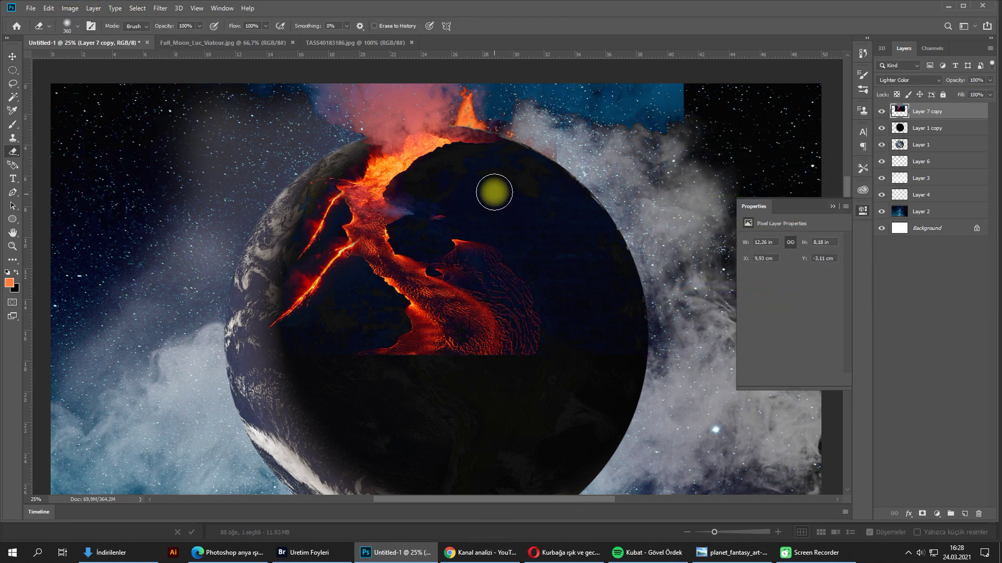
mouse_move(542, 194)
left_mouse_down()
mouse_move(579, 267)
mouse_move(490, 194)
mouse_move(454, 204)
mouse_move(524, 226)
mouse_move(572, 336)
mouse_move(553, 355)
mouse_move(490, 223)
mouse_move(566, 362)
mouse_move(516, 360)
left_mouse_up()
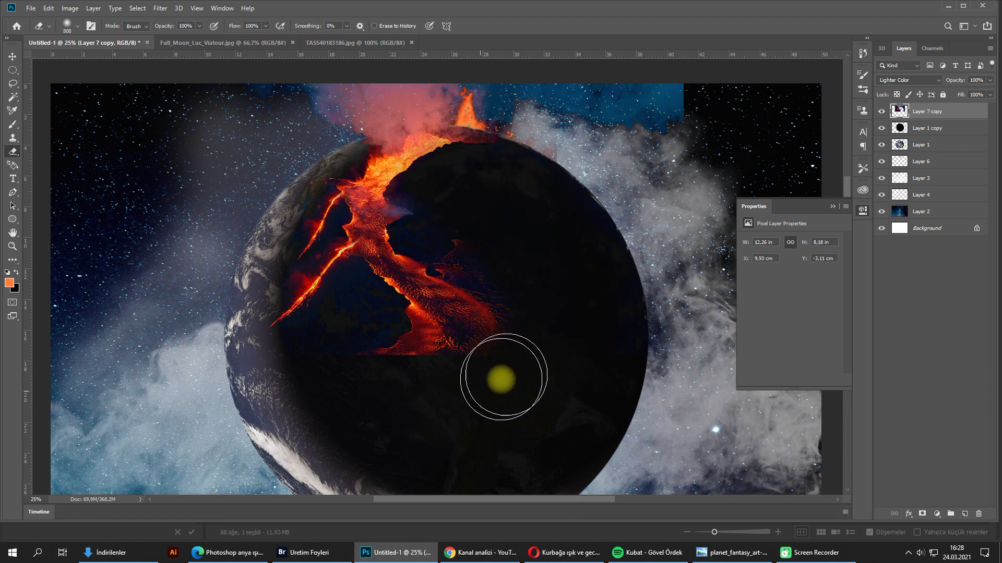
mouse_move(339, 366)
left_mouse_down()
mouse_move(402, 407)
mouse_move(436, 407)
mouse_move(353, 340)
mouse_move(321, 376)
left_mouse_up()
left_click_drag(349, 330, 337, 330)
mouse_move(414, 205)
left_mouse_down()
mouse_move(450, 184)
mouse_move(450, 247)
left_mouse_up()
mouse_move(487, 292)
left_mouse_down()
mouse_move(429, 277)
mouse_move(459, 346)
left_mouse_up()
Step: Desaturate the bluish haze around the lava with the Sponge tool in Desaturate mode
key("ctrl+space")
left_click_drag(470, 310, 441, 281)
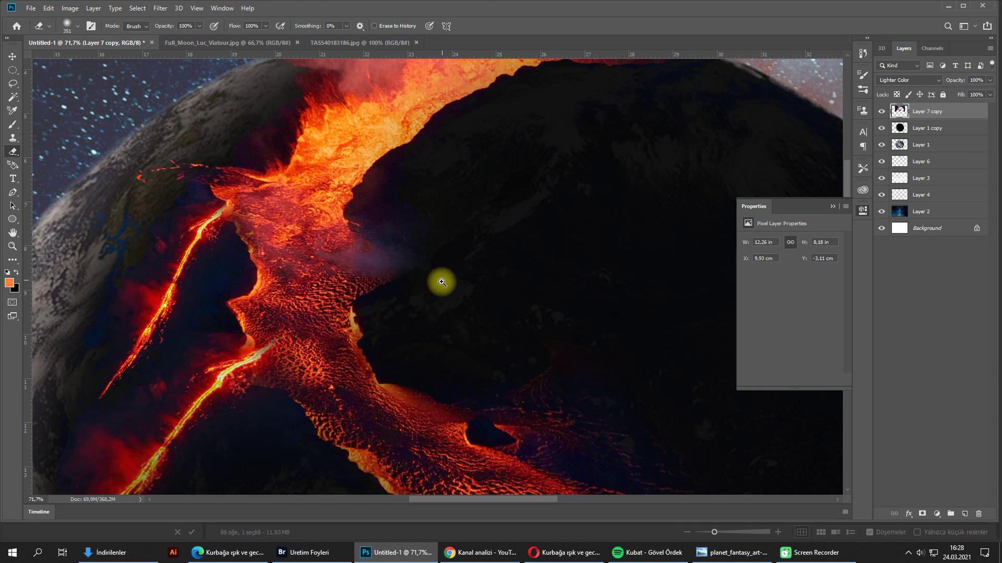
key("i")
left_click(13, 261)
left_click(52, 468)
mouse_move(413, 242)
left_mouse_down()
mouse_move(509, 201)
mouse_move(450, 224)
left_mouse_up()
mouse_move(143, 188)
left_mouse_down()
mouse_move(85, 235)
mouse_move(150, 182)
mouse_move(61, 261)
left_mouse_up()
left_click_drag(269, 252, 197, 250)
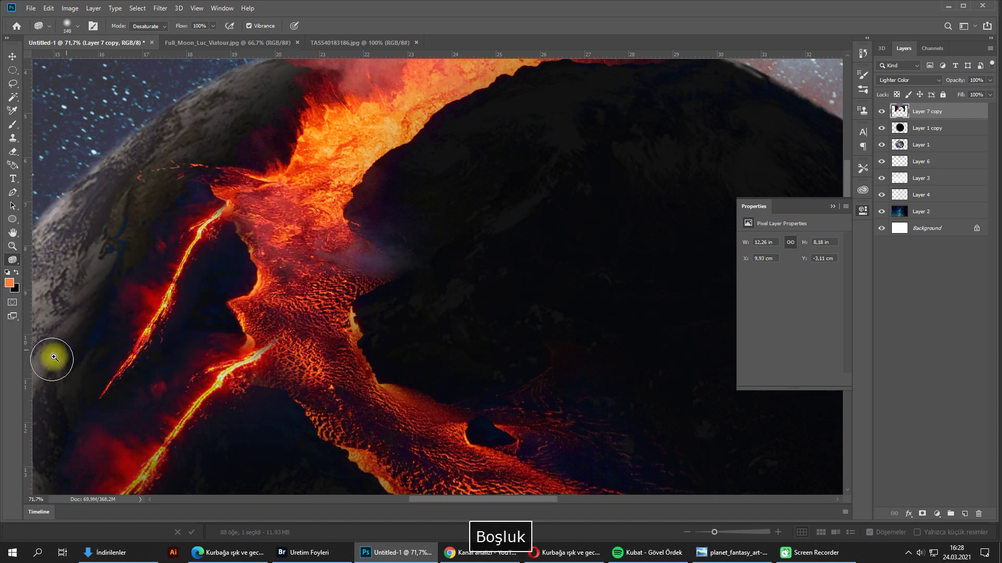
left_click_drag(352, 291, 315, 284)
left_click_drag(485, 203, 376, 241)
Step: Erase the hard-edged blue sky to the right of the smoke on Layer 7 copy and compare with the layer hidden
key("v")
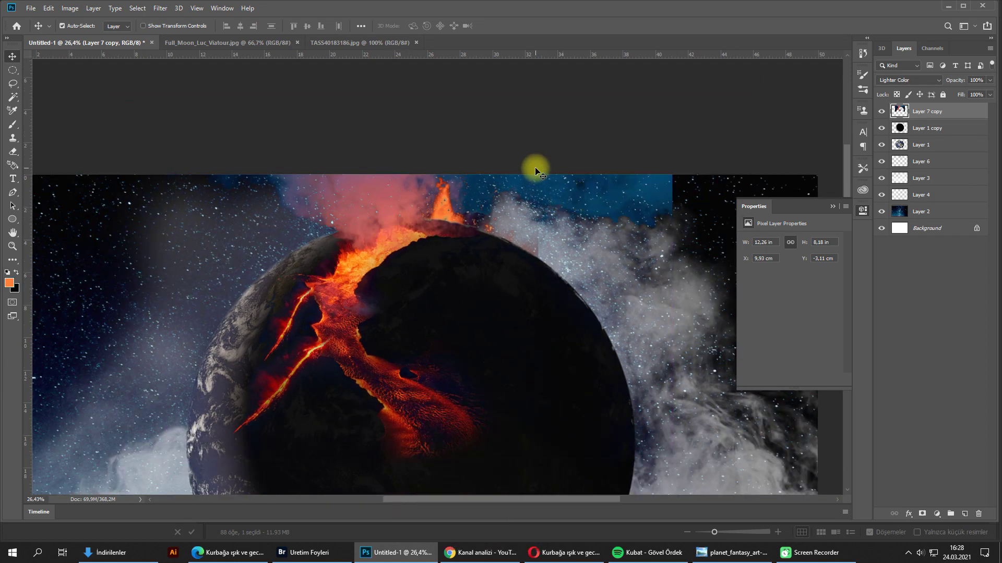
key("e")
mouse_move(678, 224)
left_mouse_down()
mouse_move(586, 202)
mouse_move(535, 223)
mouse_move(494, 181)
left_mouse_up()
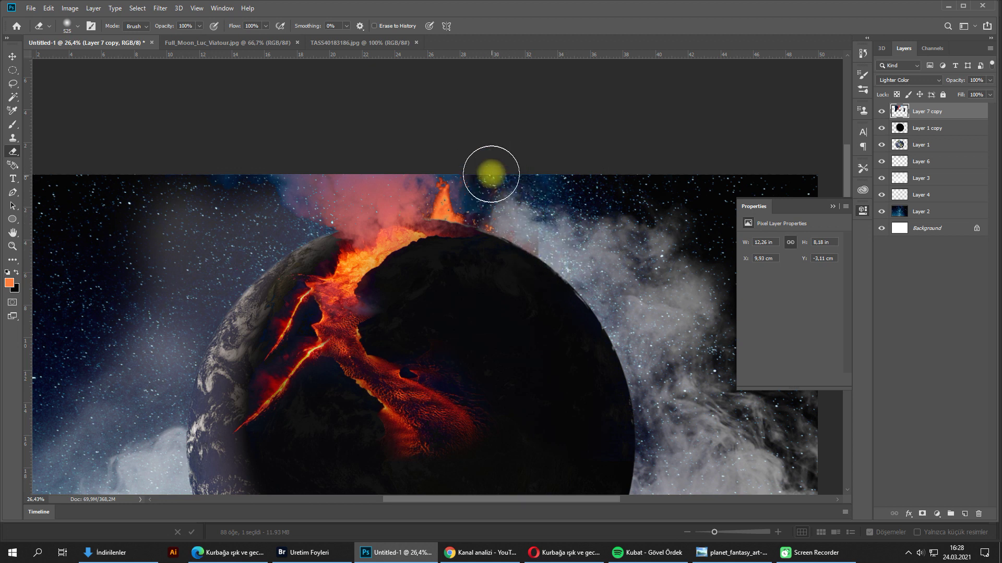
left_click(881, 111)
left_click(881, 111)
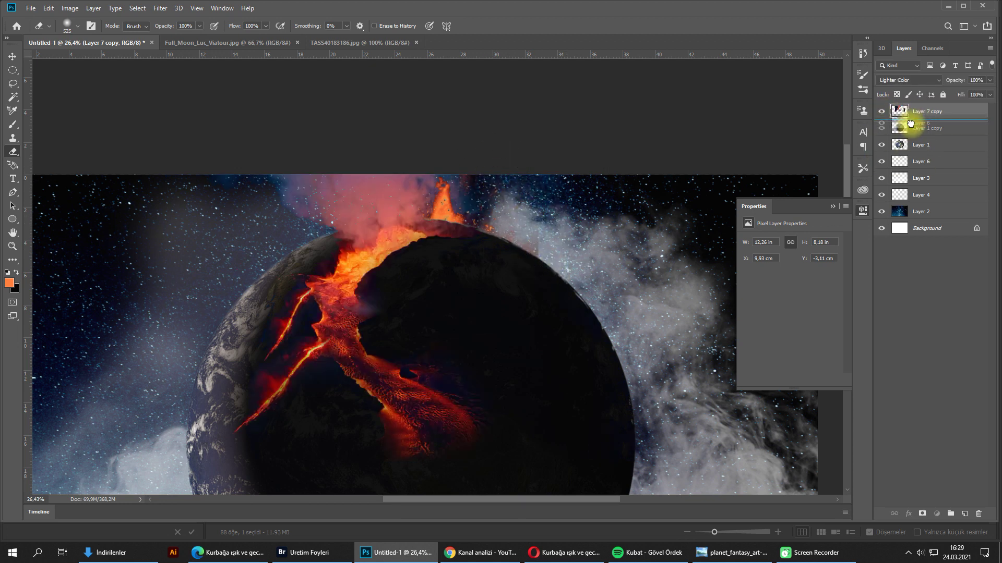
Step: Move the flame layer, Layer 6, above Layer 1 copy and set its blend mode to Lighten
left_click_drag(910, 124, 910, 127)
key("v")
left_click(912, 81)
key("Escape")
left_click(930, 128)
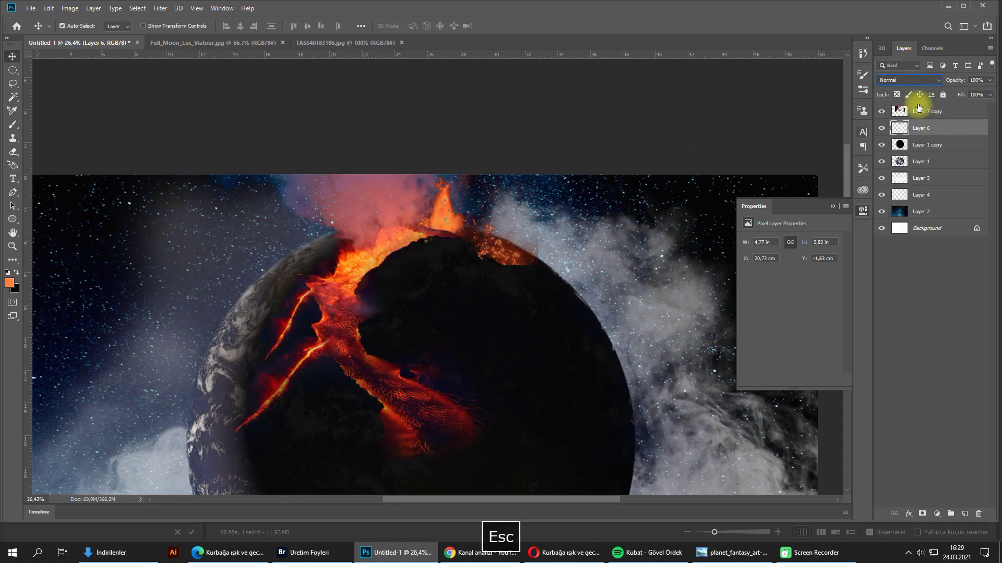
left_click(910, 80)
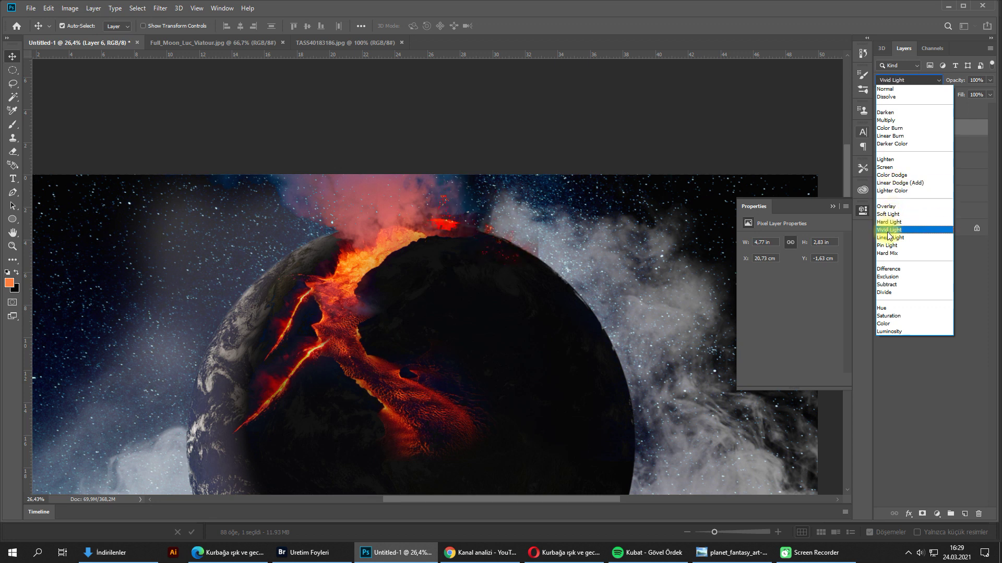
key("F9")
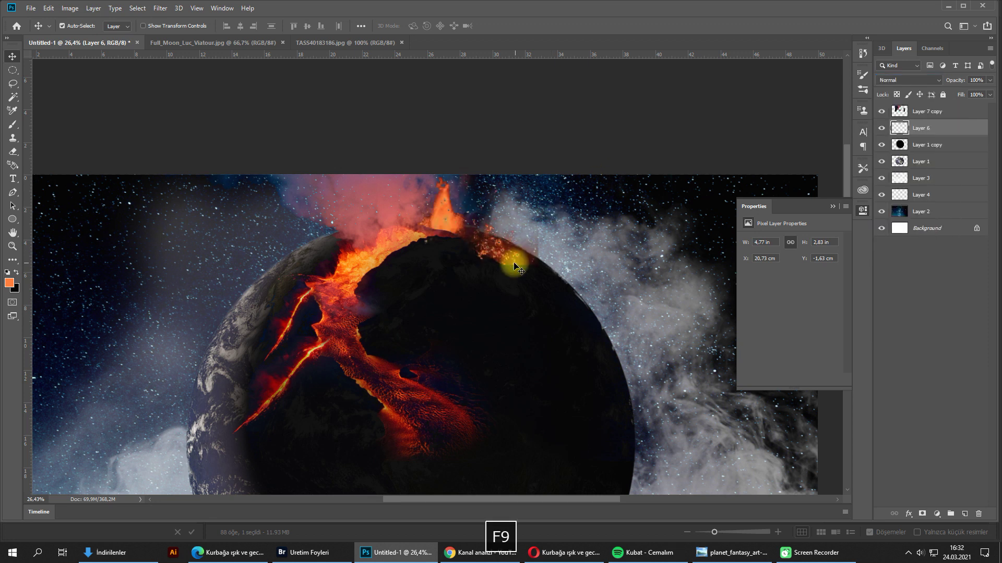
left_click_drag(514, 264, 522, 262)
key("ctrl+z")
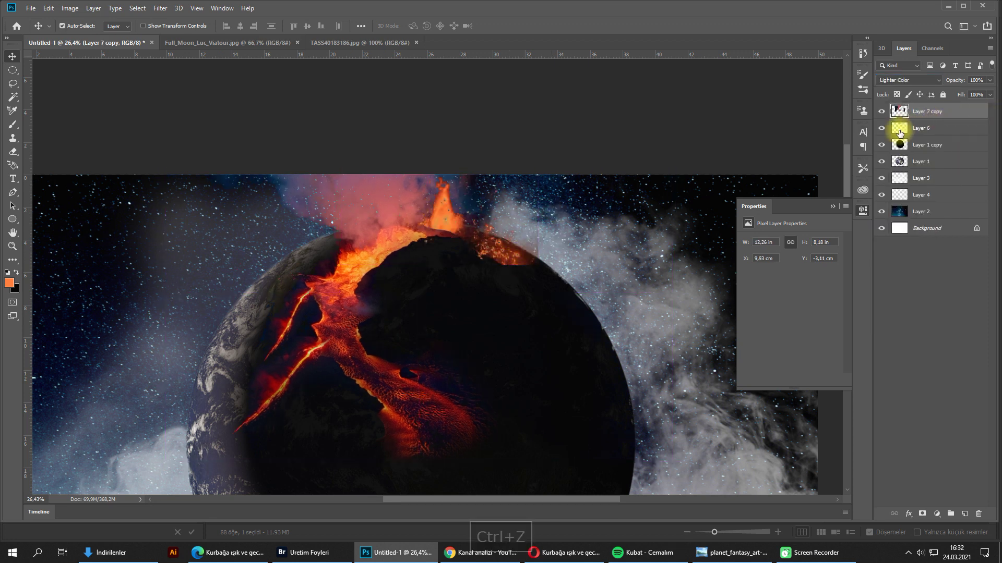
left_click(900, 134)
left_click(908, 80)
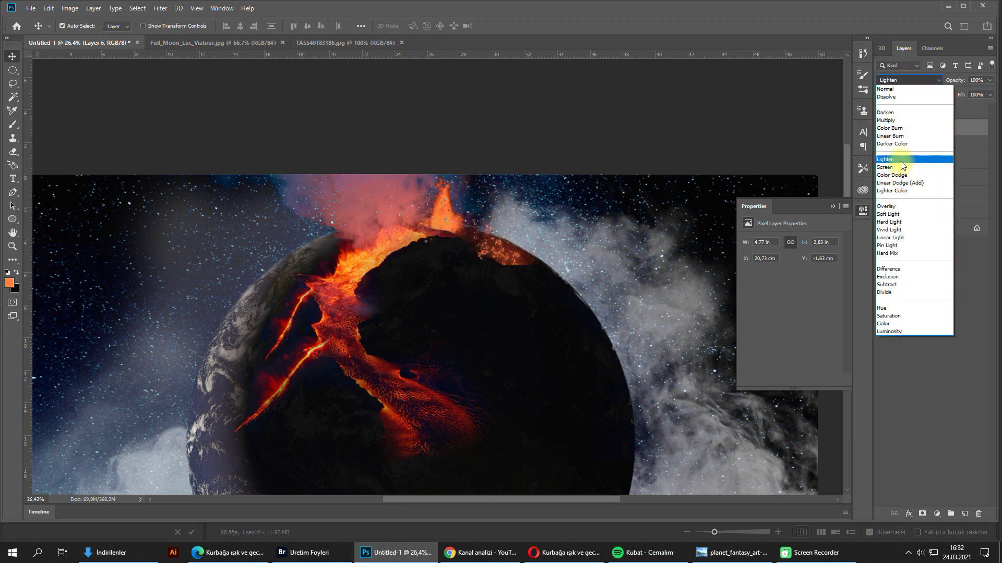
left_click(902, 160)
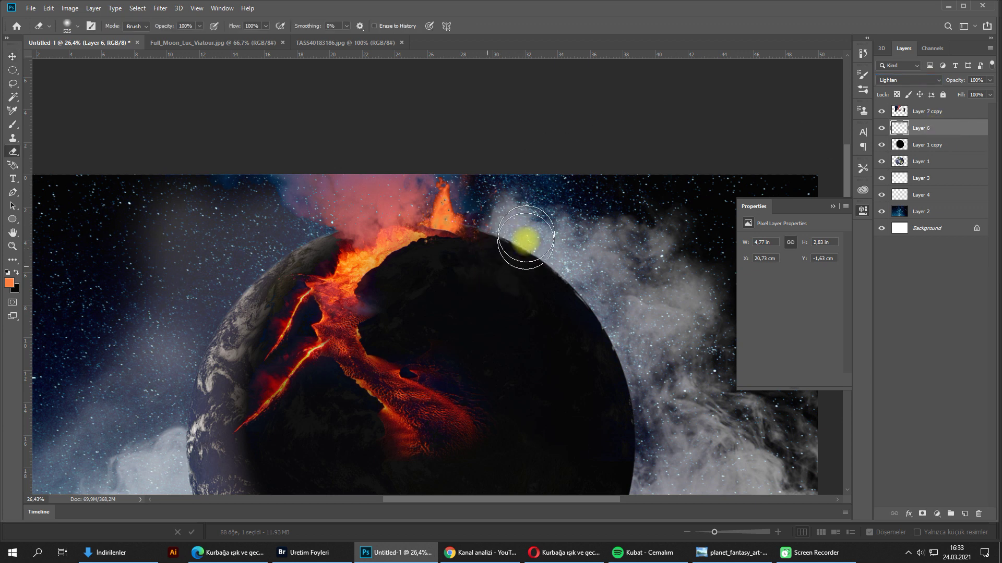
Step: Enlarge the flame on Layer 6 to about 5.48 × 3.25 in and position it on the planet's upper edge
key("ctrl+t")
left_click_drag(538, 265, 563, 280)
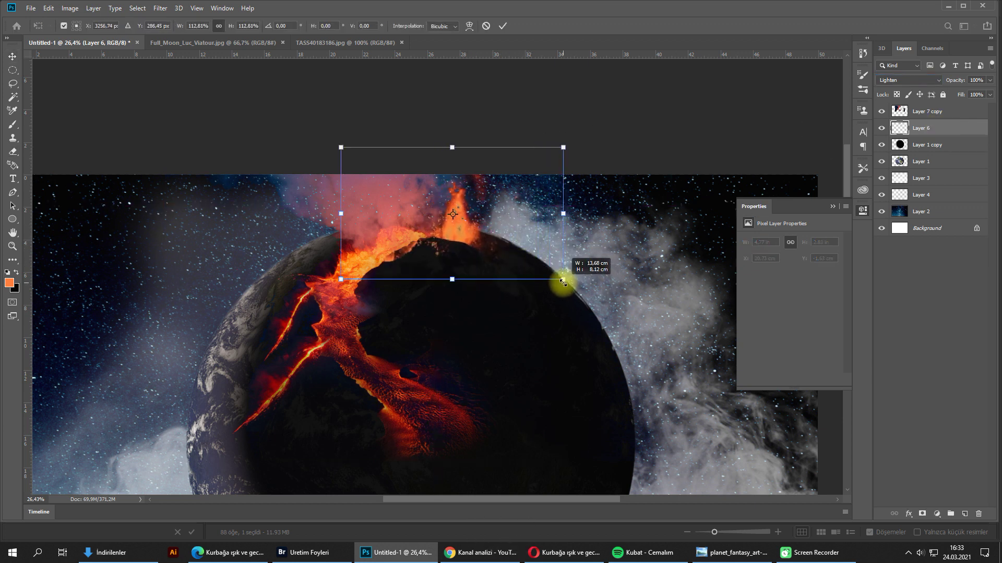
left_click_drag(495, 251, 451, 200)
key("Return")
key("ctrl+space")
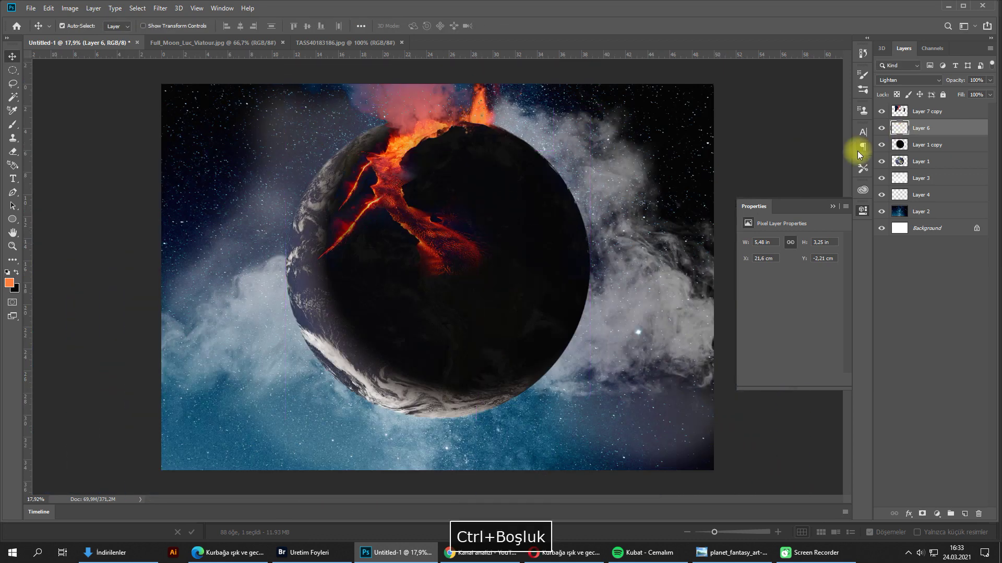
Step: Scale Layer 7 copy, Layer 6, Layer 1 copy, Layer 1 and Layer 3 together to about 93% and reposition them on the canvas
left_click(928, 112)
left_click(930, 132, "ctrl")
left_click(929, 148, "ctrl")
left_click(927, 165, "ctrl")
left_click(922, 180, "ctrl")
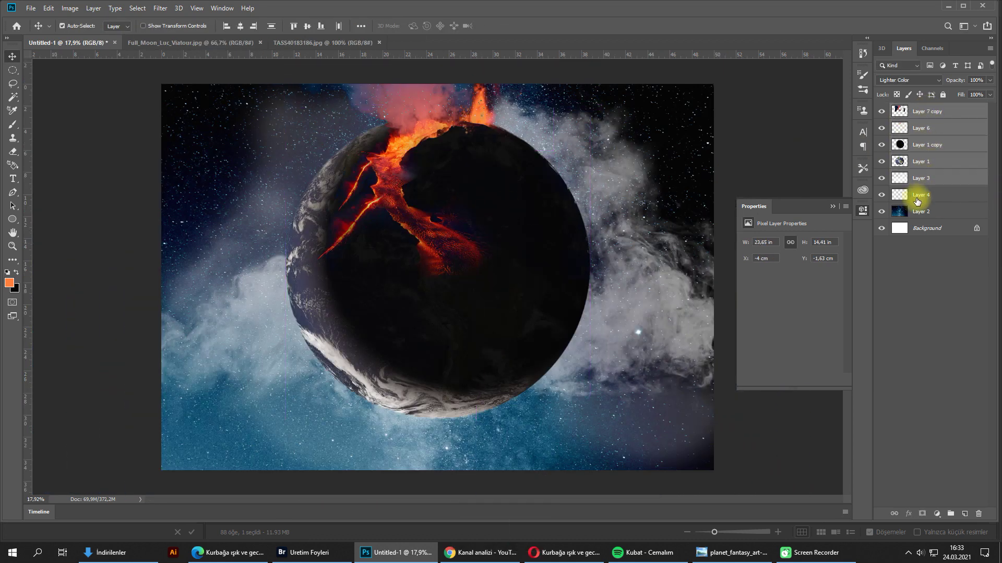
left_click(917, 197, "ctrl")
left_click(881, 196)
left_click(881, 195)
key("ctrl+t")
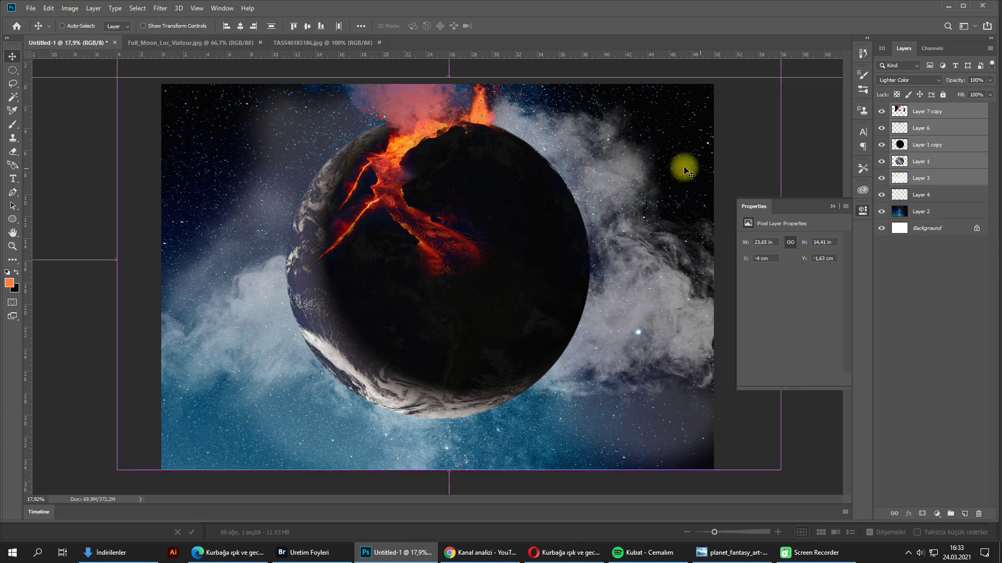
key("ctrl+space")
left_click_drag(533, 173, 522, 217)
left_click_drag(671, 121, 637, 139)
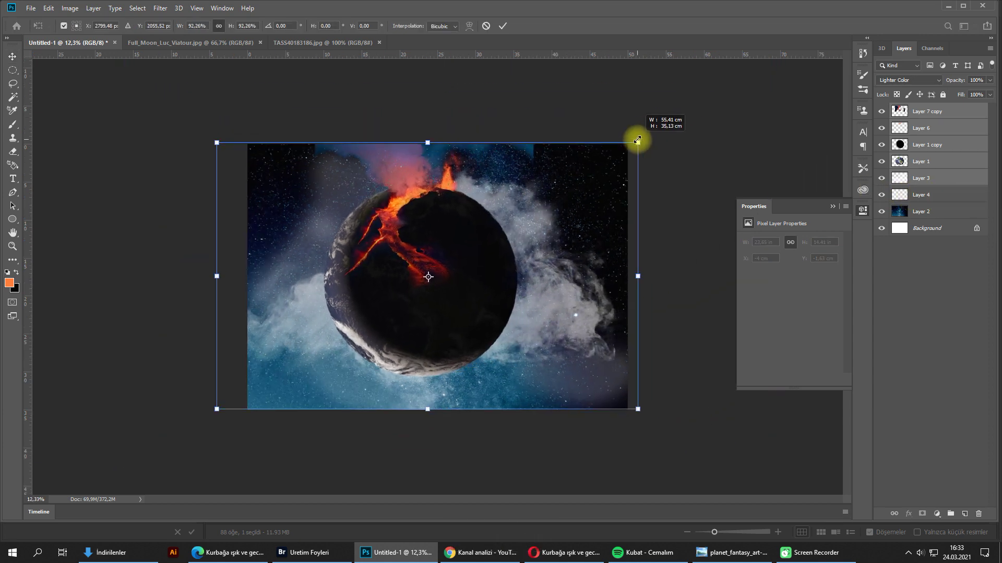
left_click_drag(491, 201, 486, 227)
key("Return")
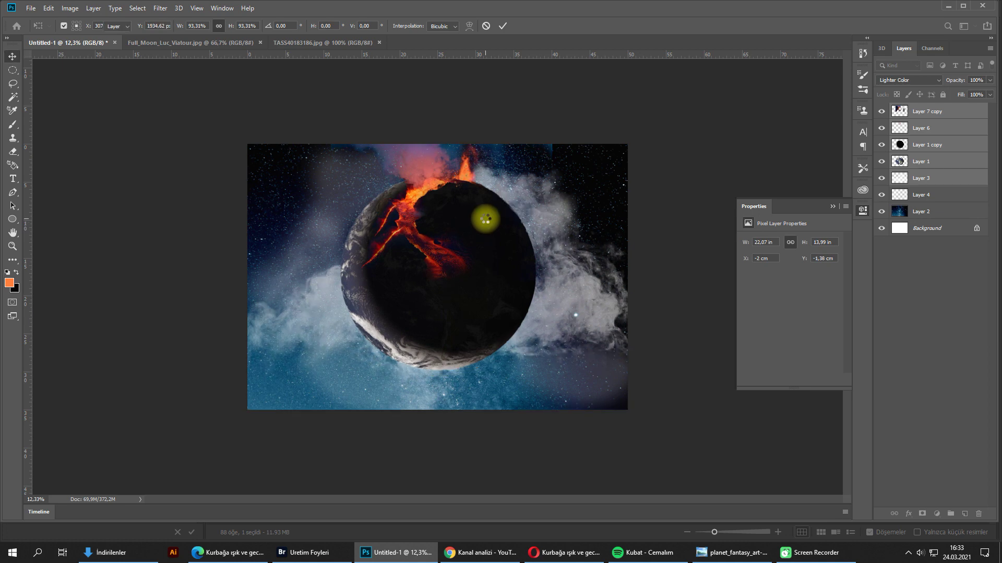
Step: Scale the selected planet, lava and cloud layers down further to about 97% and shift them slightly
key("ctrl+t")
left_click_drag(657, 134, 652, 136)
left_click_drag(504, 229, 500, 232)
key("Return")
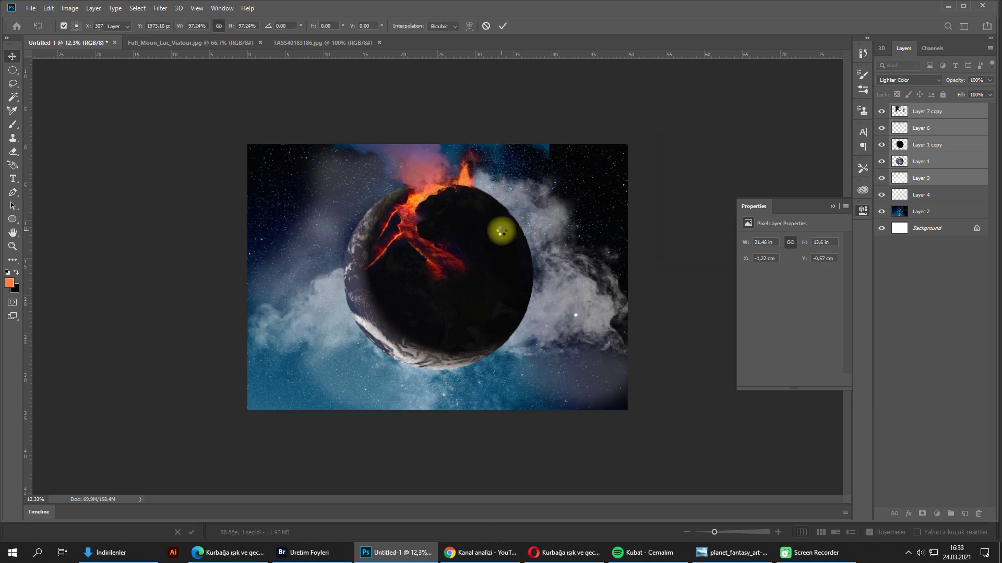
Step: Erase the remaining hard-edged blue sky of the lava image along the canvas's upper edge
key("ctrl+space")
mouse_move(457, 172)
left_mouse_down()
mouse_move(470, 183)
mouse_move(527, 147)
mouse_move(550, 206)
left_mouse_up()
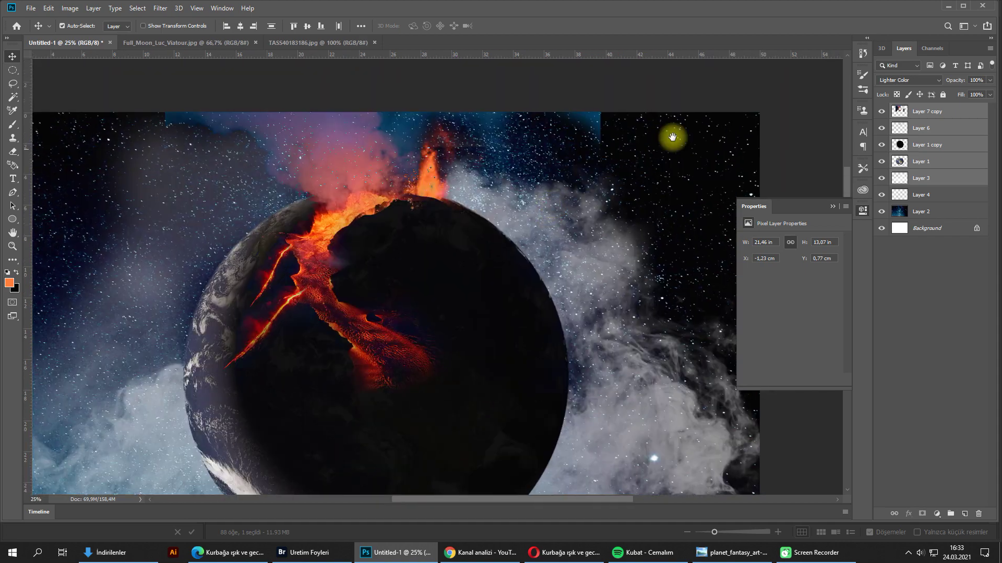
key("e")
mouse_move(595, 118)
left_mouse_down()
mouse_move(521, 119)
mouse_move(502, 135)
mouse_move(453, 85)
left_mouse_up()
key("ctrl+space")
mouse_move(517, 131)
left_mouse_down()
mouse_move(499, 103)
mouse_move(489, 112)
left_mouse_up()
Step: Enlarge the cloud on Layer 3 to about 24.96 × 15.21 in so it extends past the canvas's upper edge
key("v")
left_click_drag(533, 166, 532, 141)
key("ctrl+t")
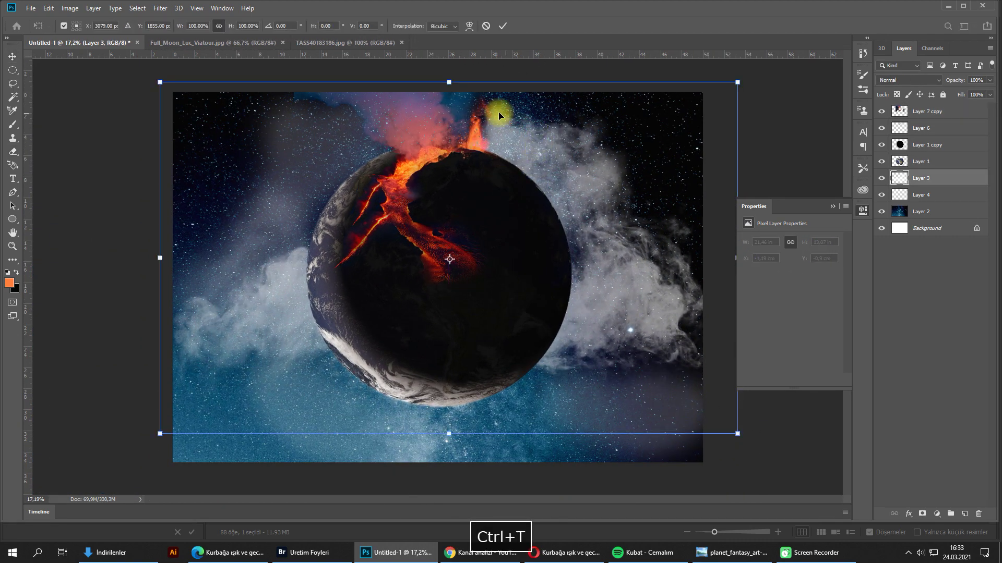
left_click_drag(453, 82, 463, 51)
key("Return")
Step: Create a new layer named gölgeler above Layer 7 copy
key("space")
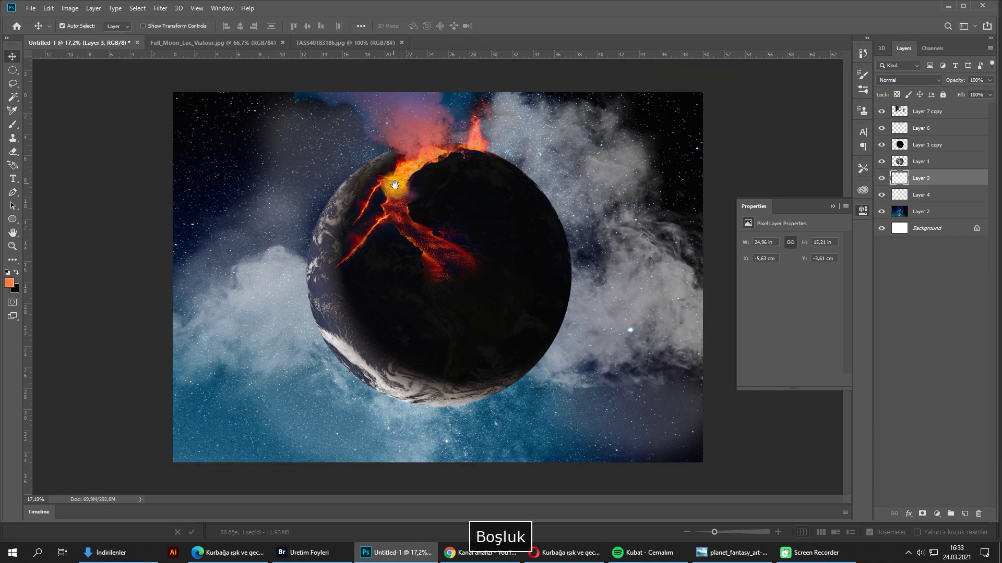
left_click(402, 186, "ctrl")
key("e")
mouse_move(457, 225)
left_mouse_down()
mouse_move(413, 225)
mouse_move(490, 158)
mouse_move(440, 168)
left_mouse_up()
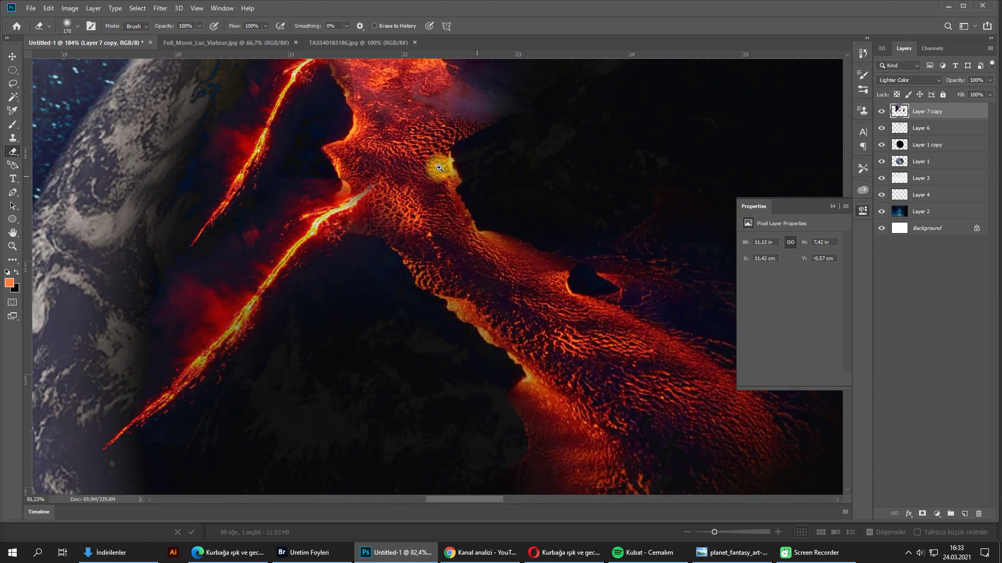
key("space")
key("b")
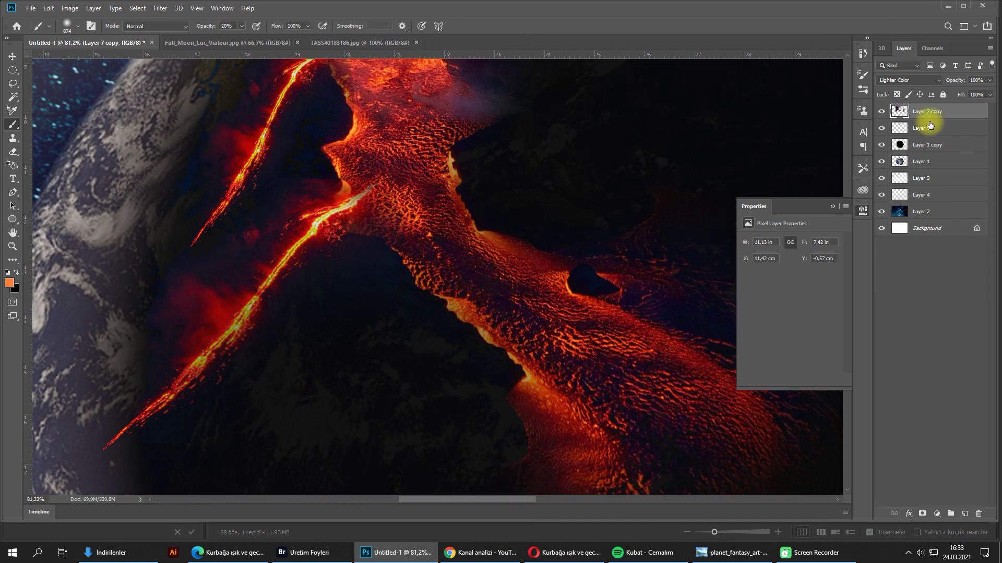
key("ctrl+shift+n")
type("gölgeler")
key("Return")
Step: Paint soft black shadows on the gölgeler layer along both edges of the lava flow
key("x")
left_click_drag(489, 233, 317, 219)
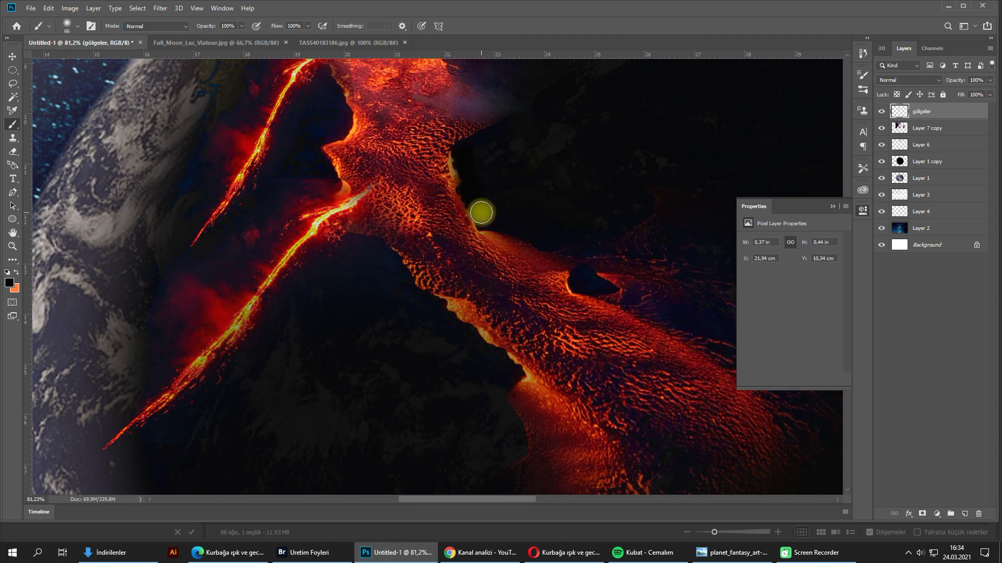
left_click_drag(505, 220, 578, 253)
key("space")
mouse_move(614, 301)
left_mouse_down()
mouse_move(590, 252)
mouse_move(593, 234)
left_mouse_up()
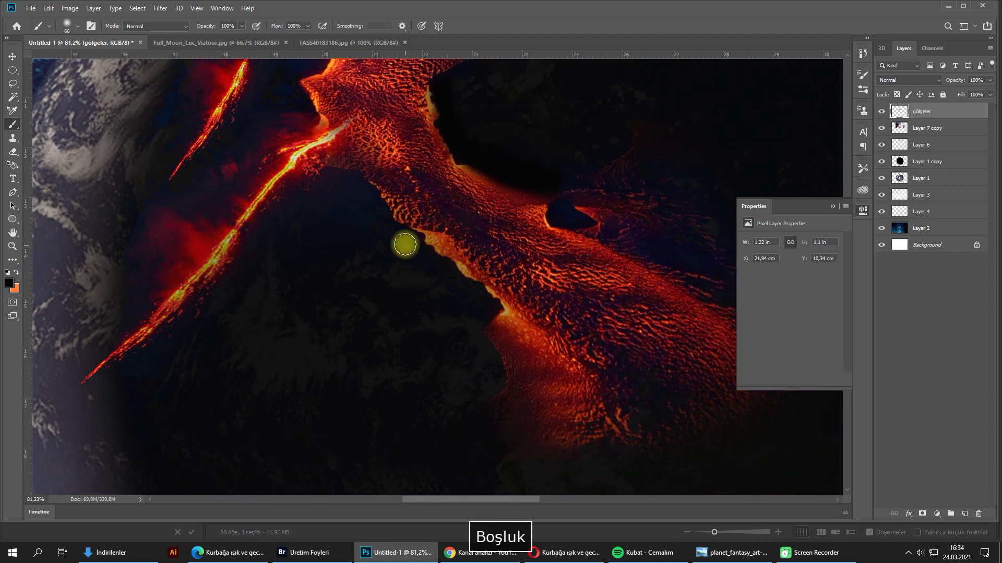
mouse_move(405, 246)
left_mouse_down()
mouse_move(370, 232)
mouse_move(372, 206)
left_mouse_up()
Step: Brighten Layer 7 copy with Levels, using a midtone input of 1,16 and a white input of 189
scroll(323, 175, "down", 3)
key("v")
left_click(934, 128)
key("ctrl+l")
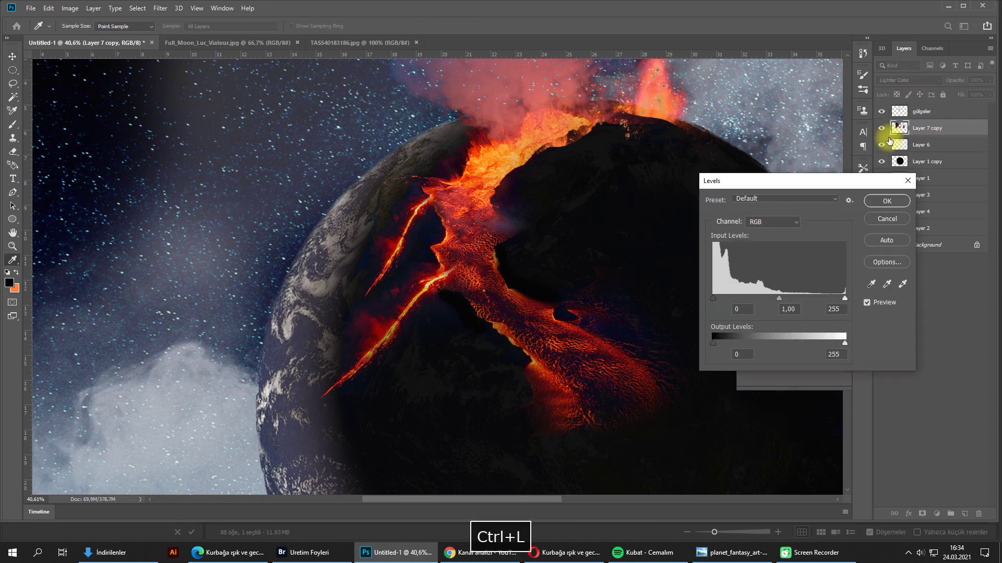
left_click_drag(845, 297, 756, 299)
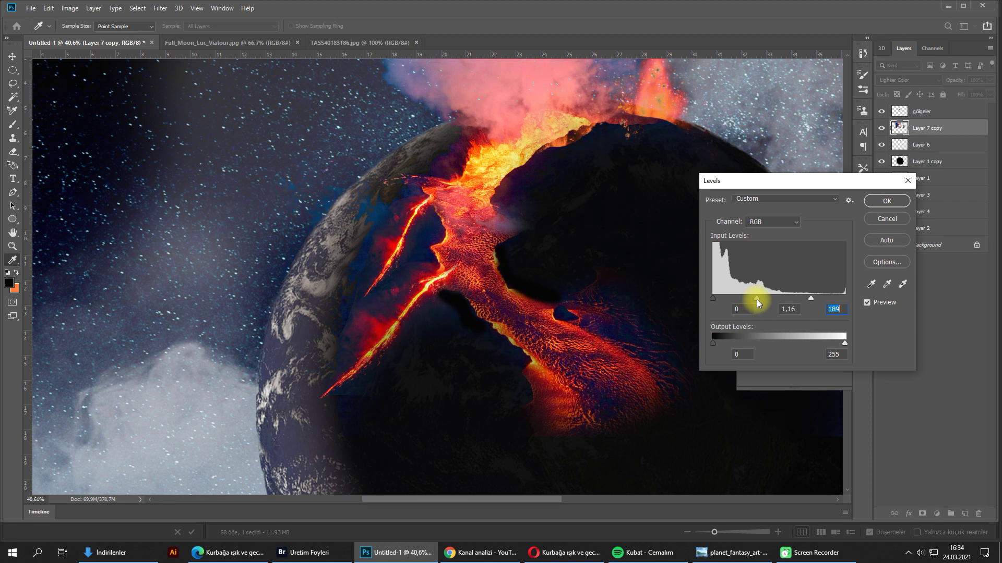
left_click(887, 200)
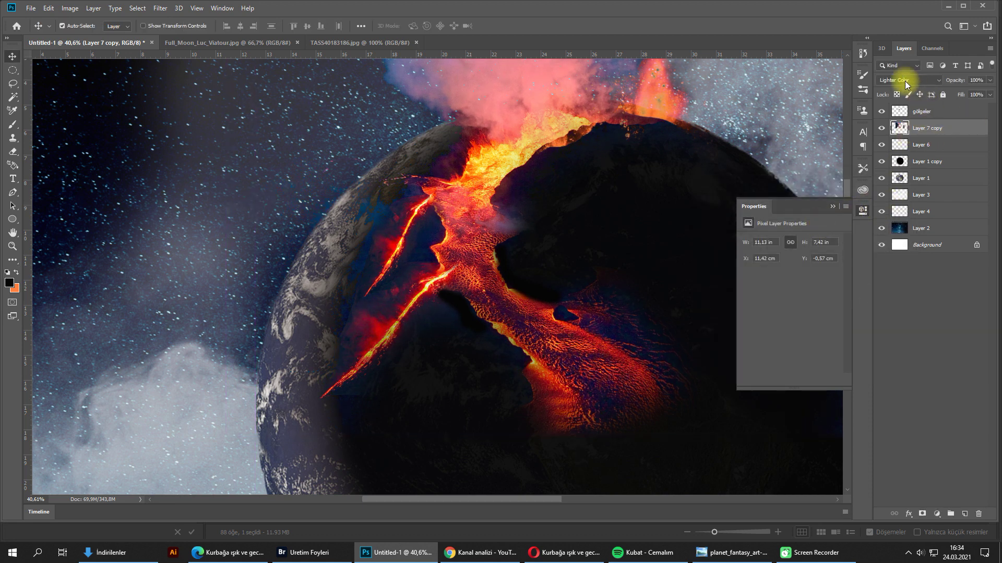
Step: Desaturate the cyans and blues of Layer 7 copy with Hue/Saturation and set its blend mode to Lighten
left_click(911, 82)
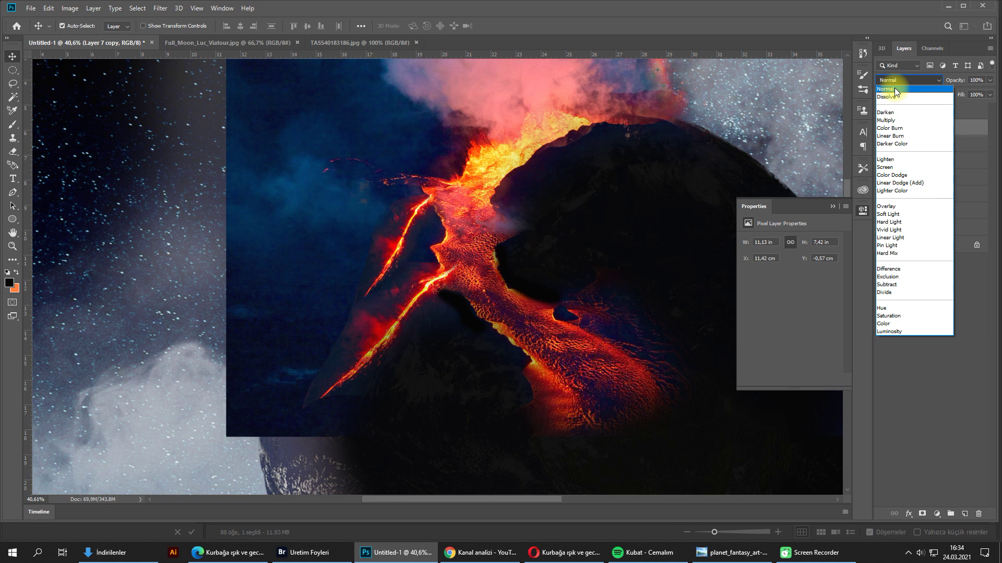
left_click(895, 92)
key("ctrl+u")
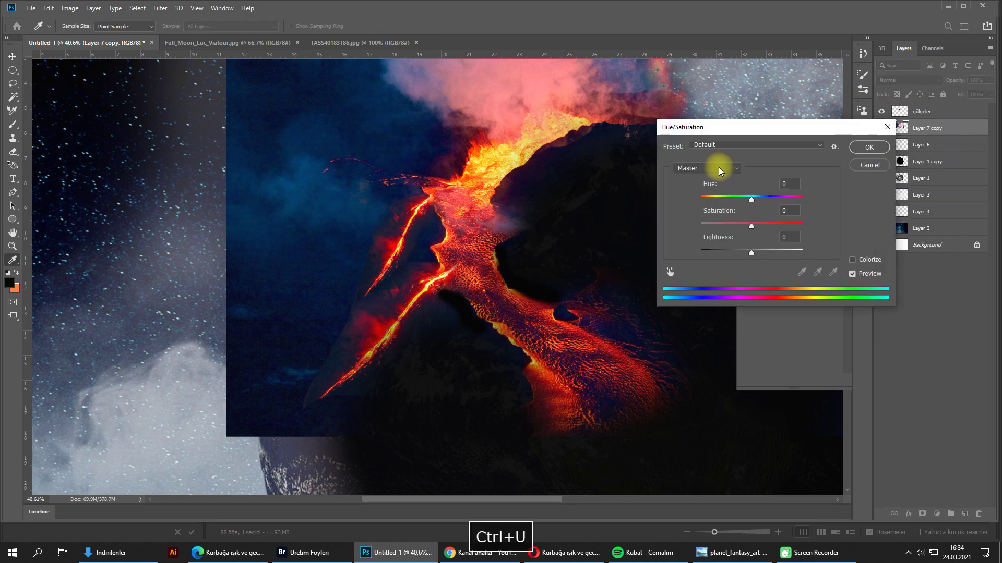
left_click(719, 166)
left_click(730, 213)
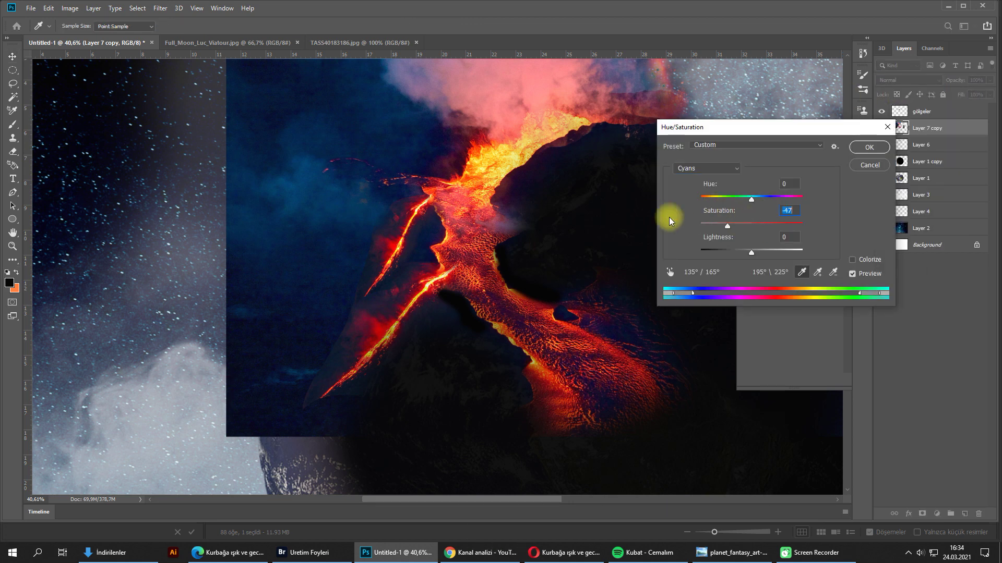
left_click(715, 169)
left_click(714, 224)
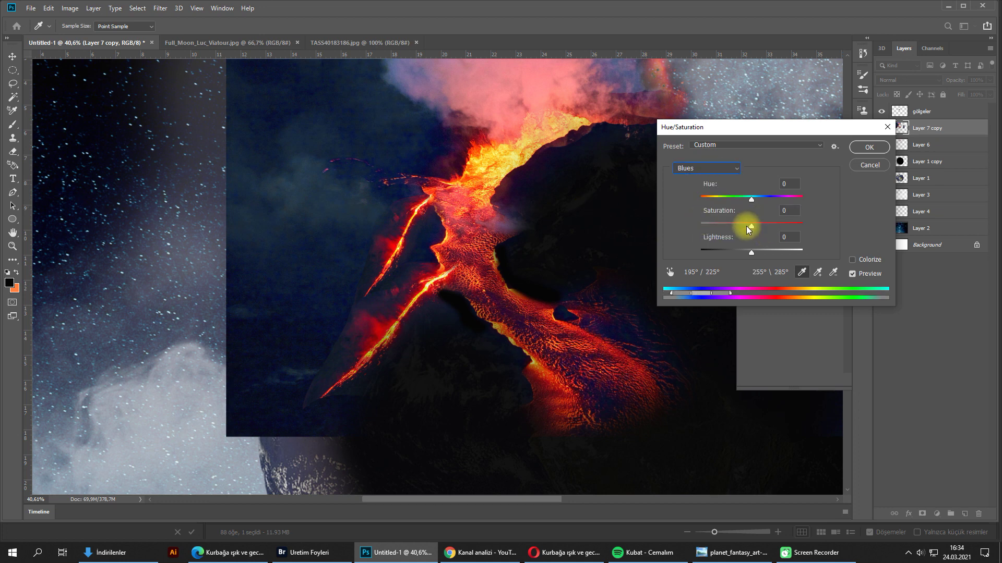
left_click_drag(749, 226, 700, 226)
left_click(869, 148)
left_click(911, 80)
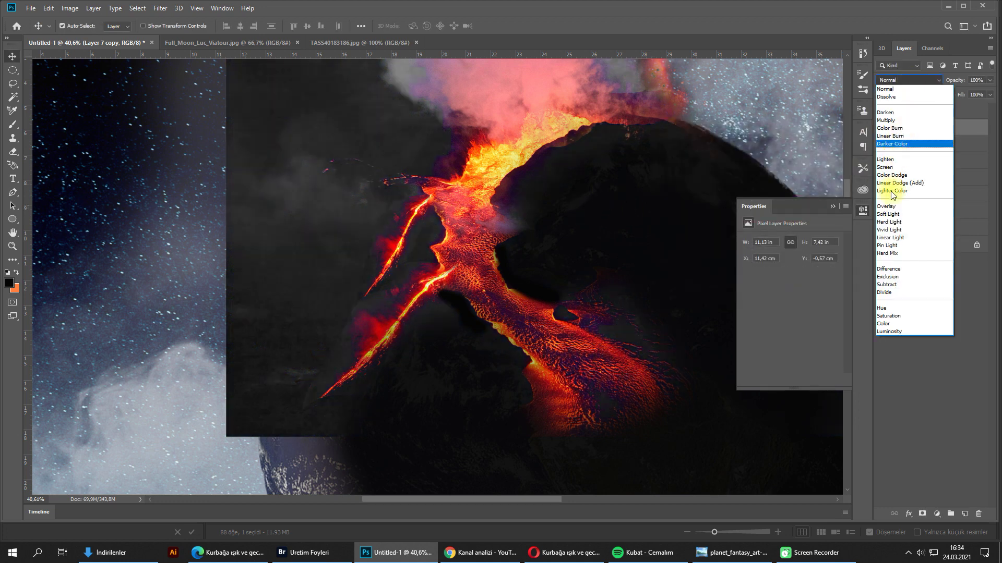
left_click(897, 159)
Step: Erase the leftover sky of Layer 7 copy beside the planet's upper-left edge, undoing the last stroke near the smoke
left_click_drag(604, 175, 454, 223)
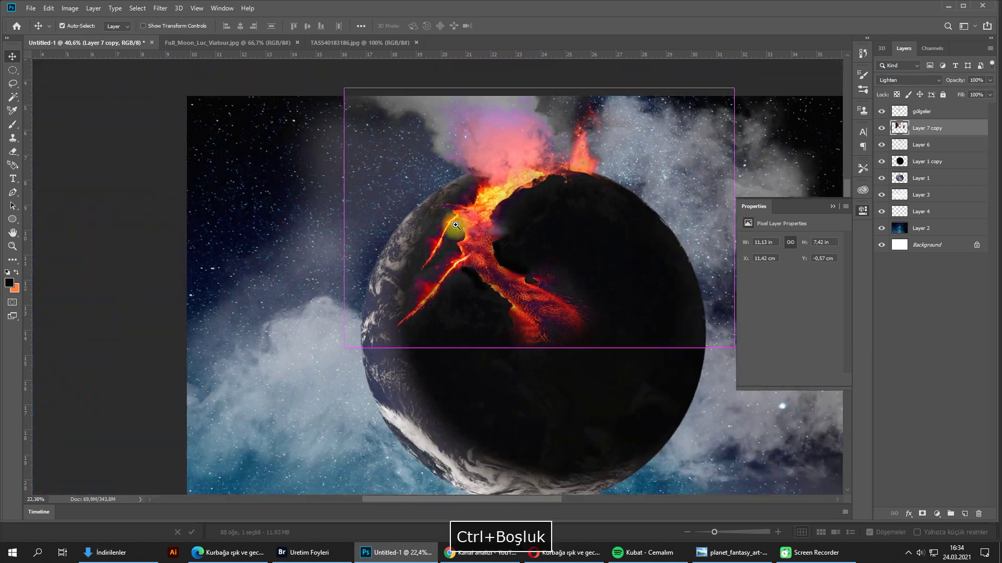
key("e")
mouse_move(359, 179)
left_mouse_down()
mouse_move(358, 124)
mouse_move(390, 201)
left_mouse_up()
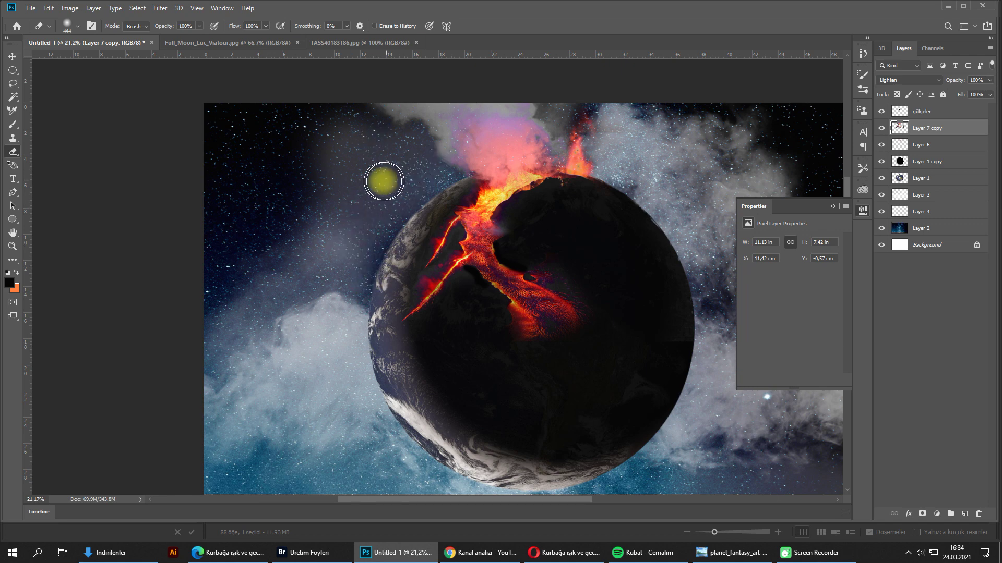
left_click_drag(403, 121, 491, 118)
key("ctrl+z")
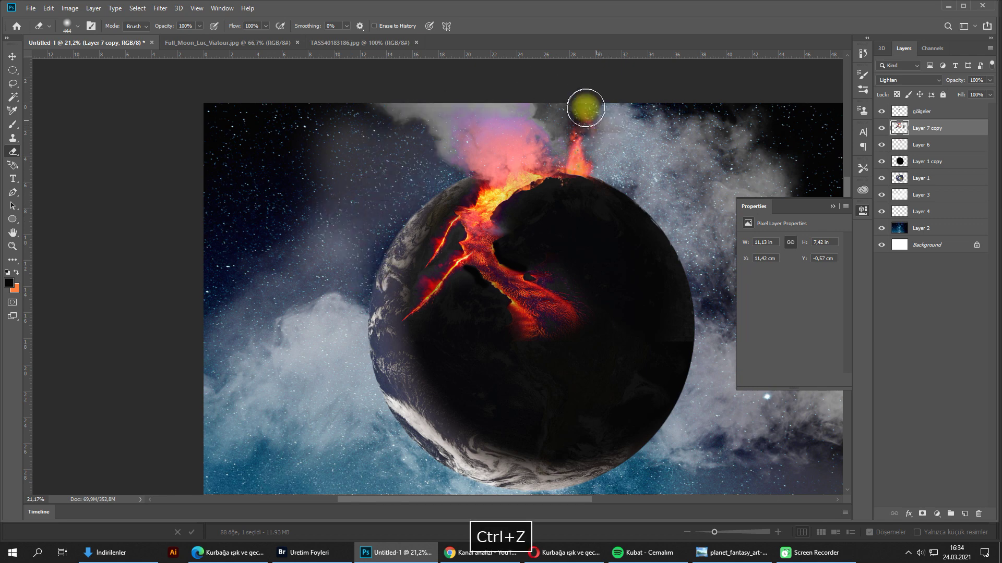
Step: Extend the lower end of the lava flow on Layer 7 copy with the Clone Stamp and tidy it with the Eraser
left_click_drag(633, 226, 599, 179)
scroll(553, 213, "up", 3)
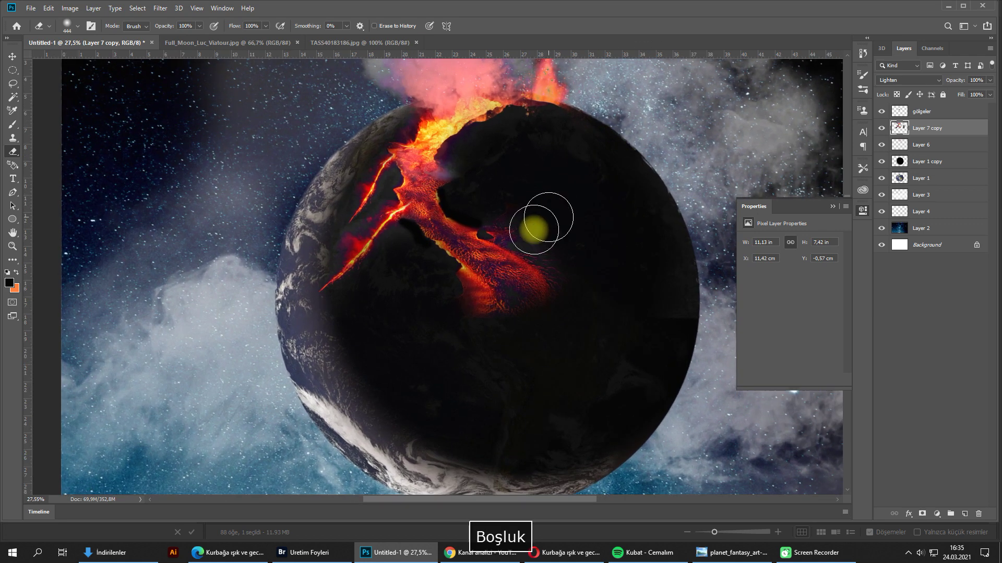
key("v")
key("s")
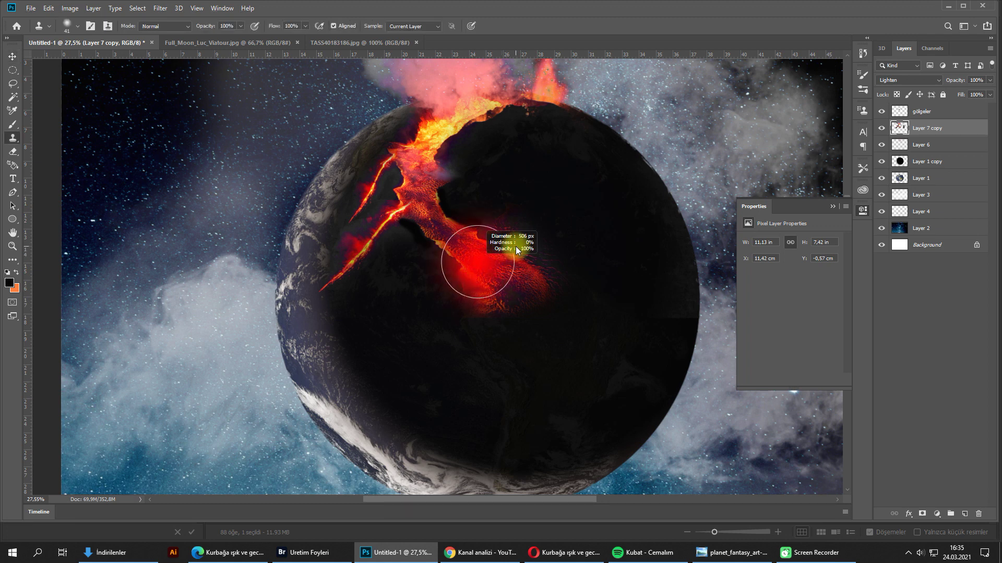
mouse_move(508, 292)
left_mouse_down()
mouse_move(527, 331)
mouse_move(515, 321)
mouse_move(531, 326)
left_mouse_up()
key("ctrl+z")
key("e")
mouse_move(593, 322)
left_mouse_down()
mouse_move(553, 299)
mouse_move(597, 367)
left_mouse_up()
key("space")
scroll(588, 386, "down", 3)
left_click_drag(490, 250, 496, 220)
scroll(485, 264, "up", 2)
scroll(496, 219, "down", 2)
Step: Duplicate the planet layer, Layer 1
key("v")
left_click(903, 180)
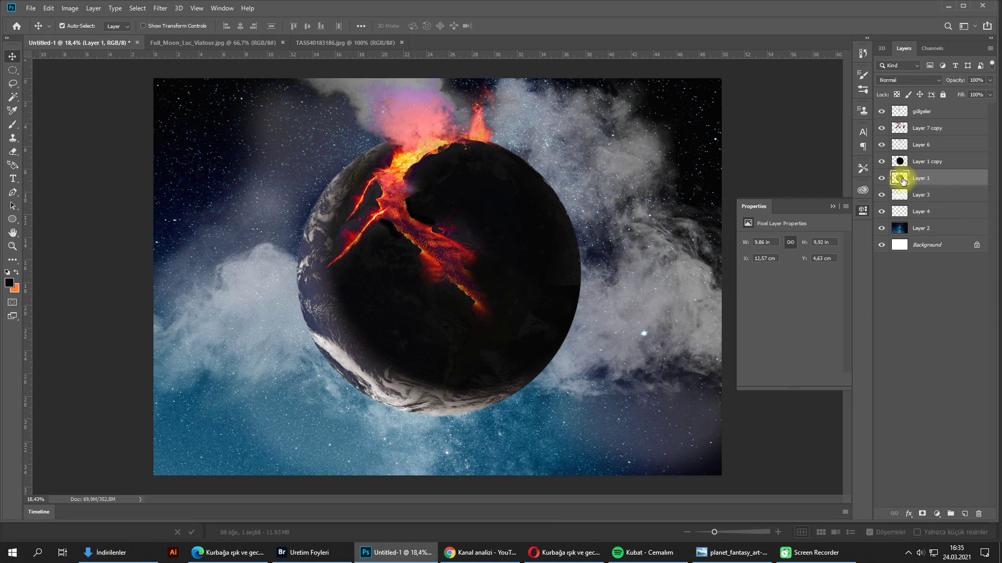
key("ctrl+j")
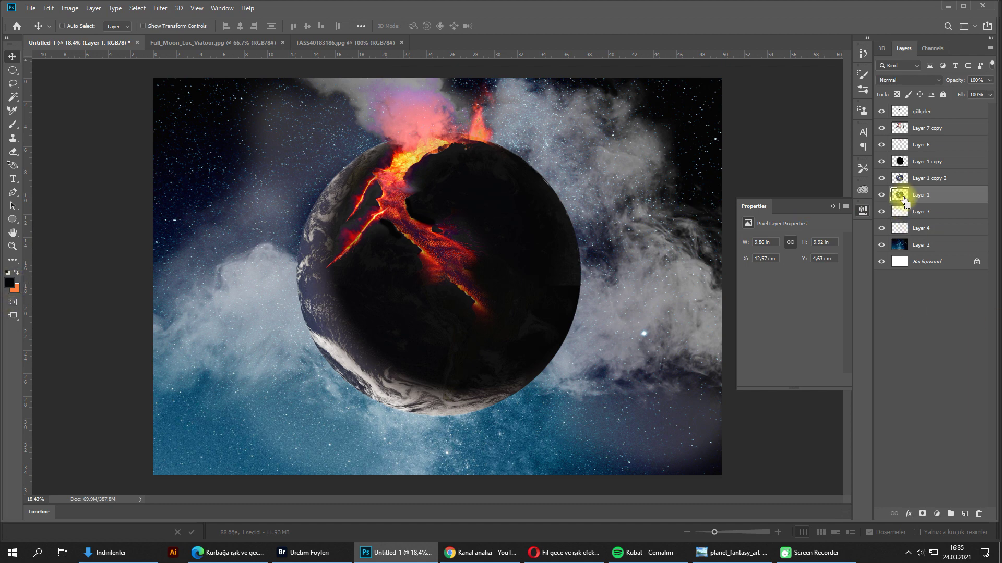
Step: Load Layer 1's planet outline as a selection and set the foreground color to light cyan
left_click(10, 283)
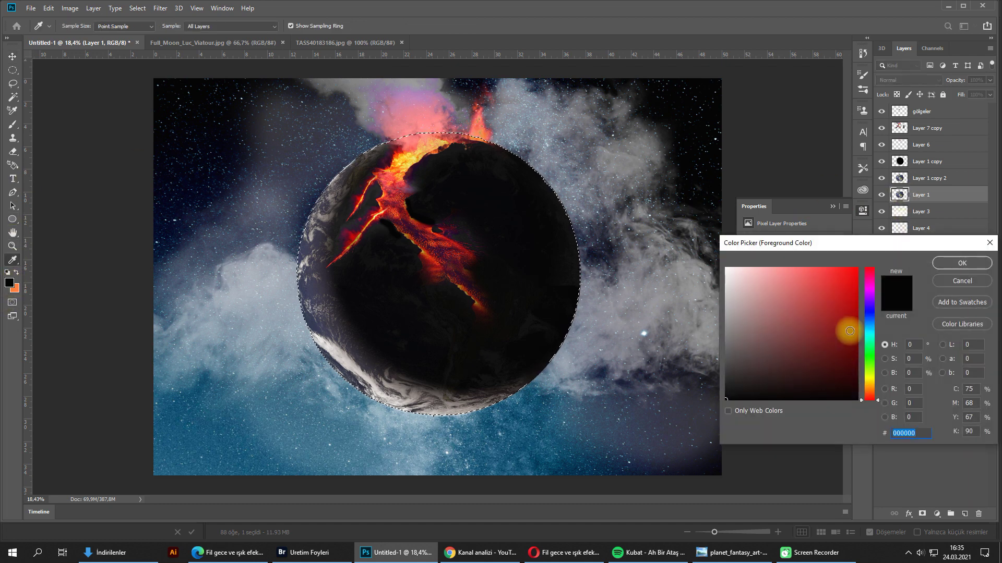
left_click(869, 332)
left_click(759, 268)
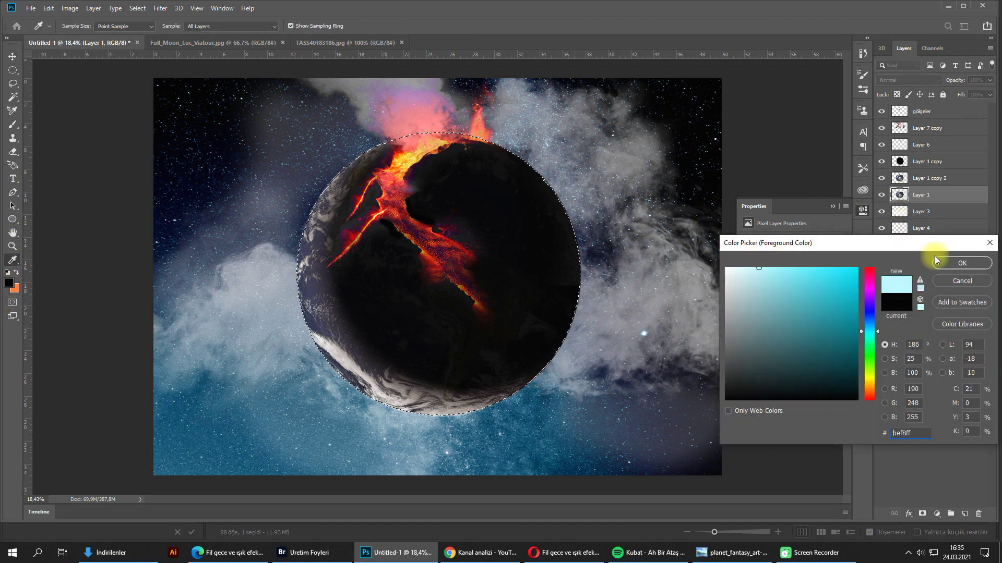
left_click(962, 262)
key("v")
Step: Try a Box Blur of about 227 pixels on the unfilled planet of Layer 1, then undo it
left_click(160, 7)
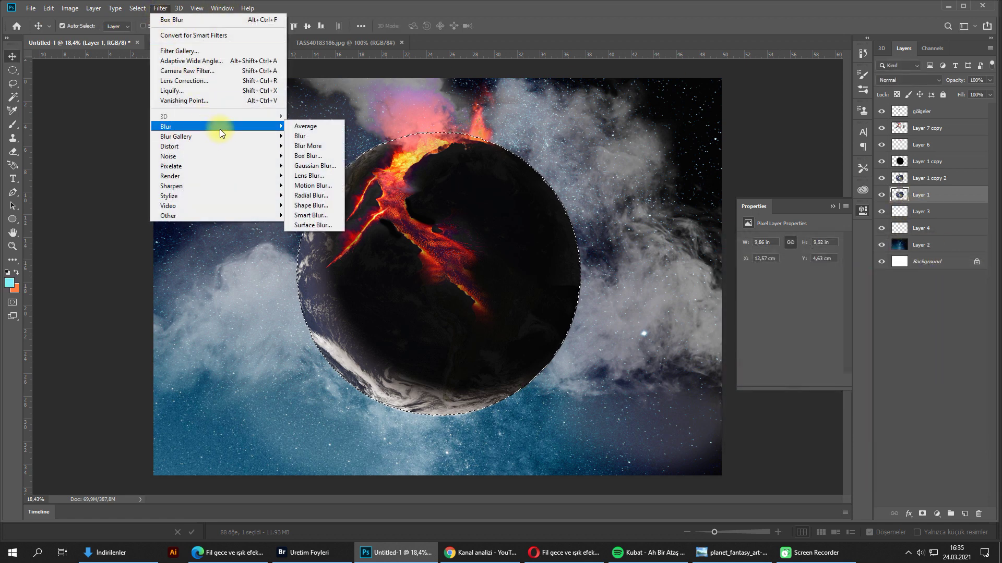
key("Escape")
key("Escape")
key("ctrl+d")
left_click(160, 8)
mouse_move(219, 127)
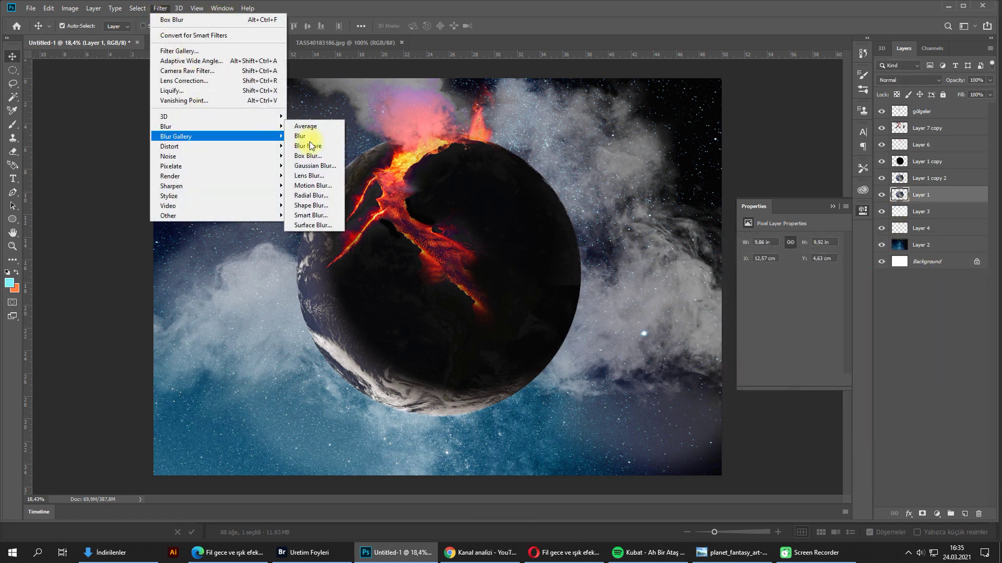
left_click(308, 156)
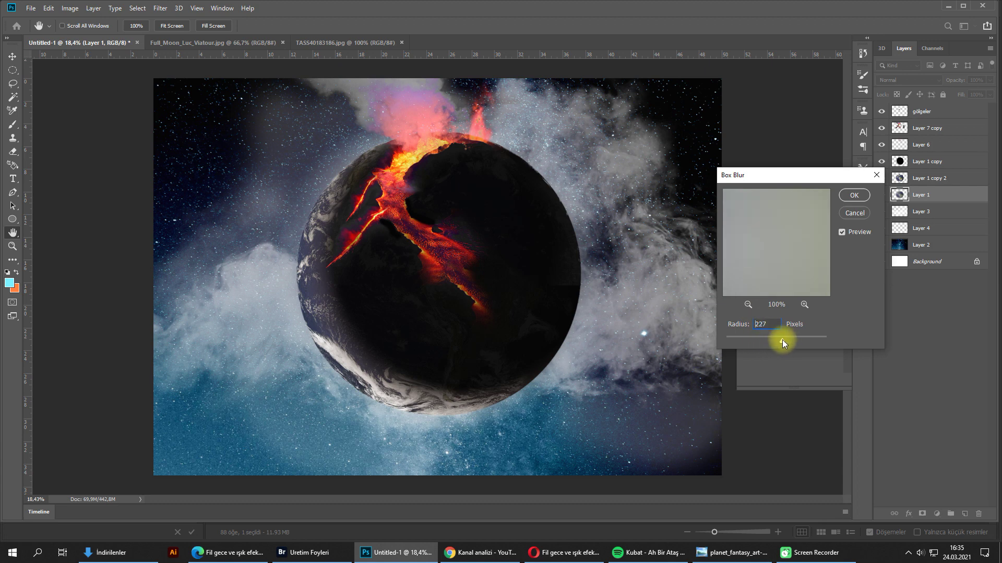
left_click(854, 195)
mouse_move(484, 275)
left_mouse_down()
mouse_move(475, 283)
mouse_move(483, 279)
left_mouse_up()
key("Return")
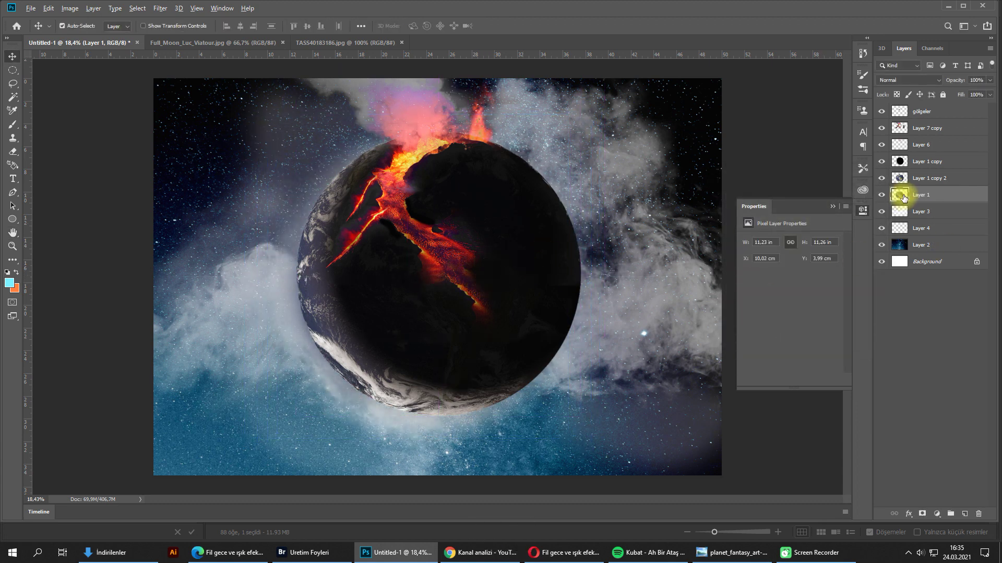
key("ctrl+z")
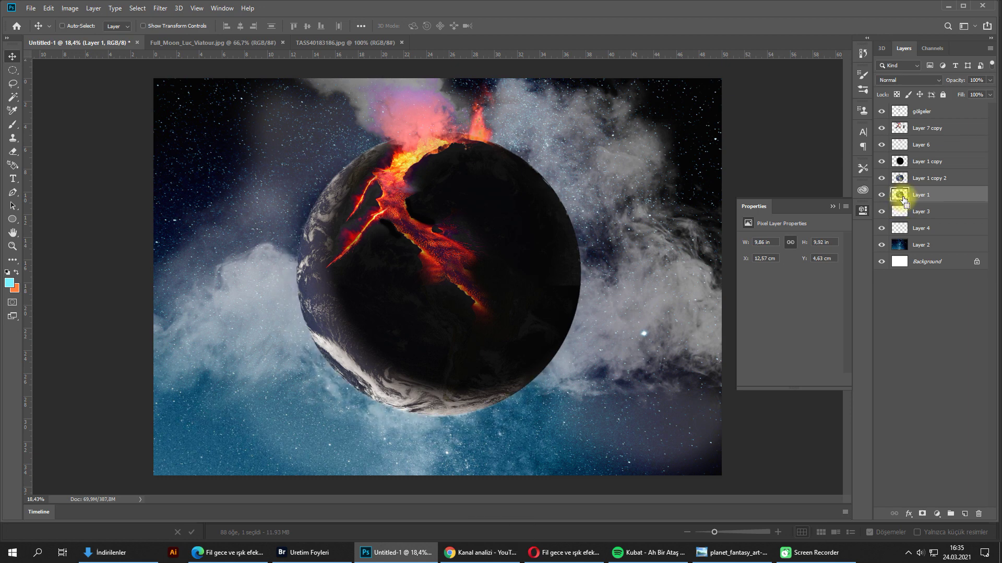
Step: Fill the planet shape on Layer 1 with the light cyan foreground color, deselect it and soften it with a Box Blur
key("alt+BackSpace")
key("ctrl+d")
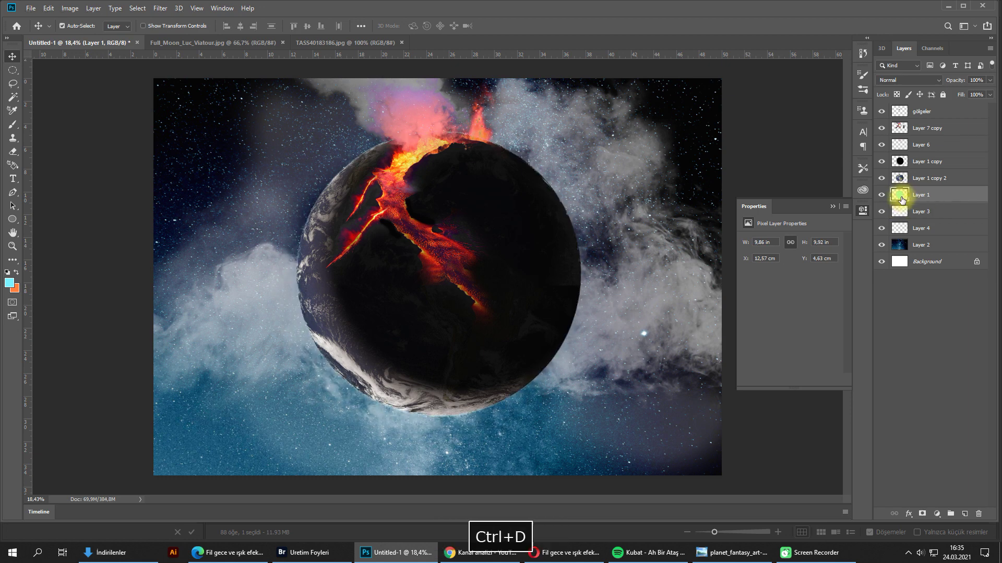
left_click(157, 9)
left_click(321, 156)
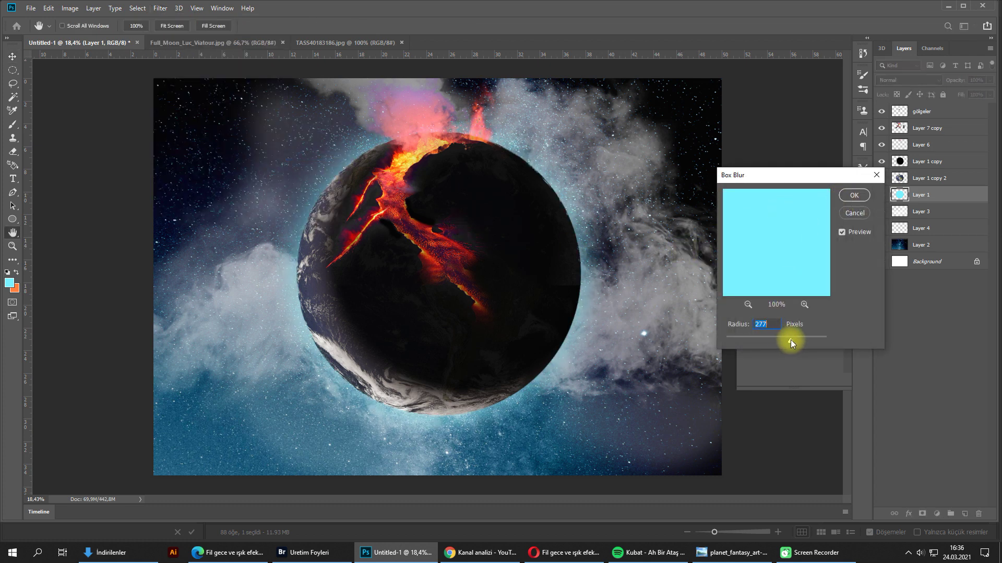
left_click(854, 195)
Step: Shift the blurred cyan glow on Layer 1 toward the planet's upper-left side
key("ctrl+t")
mouse_move(412, 315)
left_mouse_down()
mouse_move(389, 322)
mouse_move(394, 314)
left_mouse_up()
key("Return")
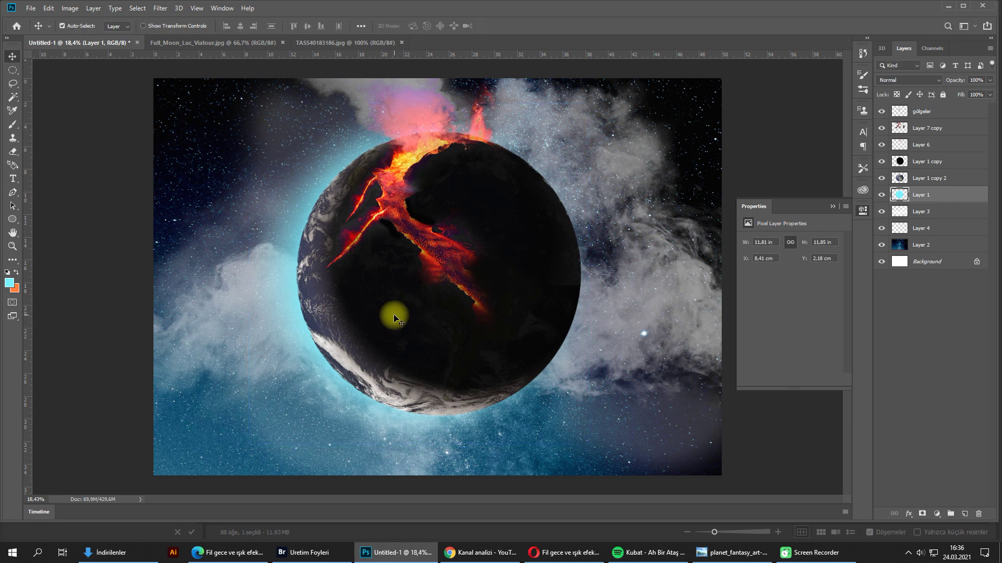
Step: Try successive blend modes for the cyan glow on Layer 1 and settle on Color Dodge
key("Down")
key("Down")
key("Down")
key("Down")
key("Down")
key("Down")
key("Down")
key("Down")
key("Down")
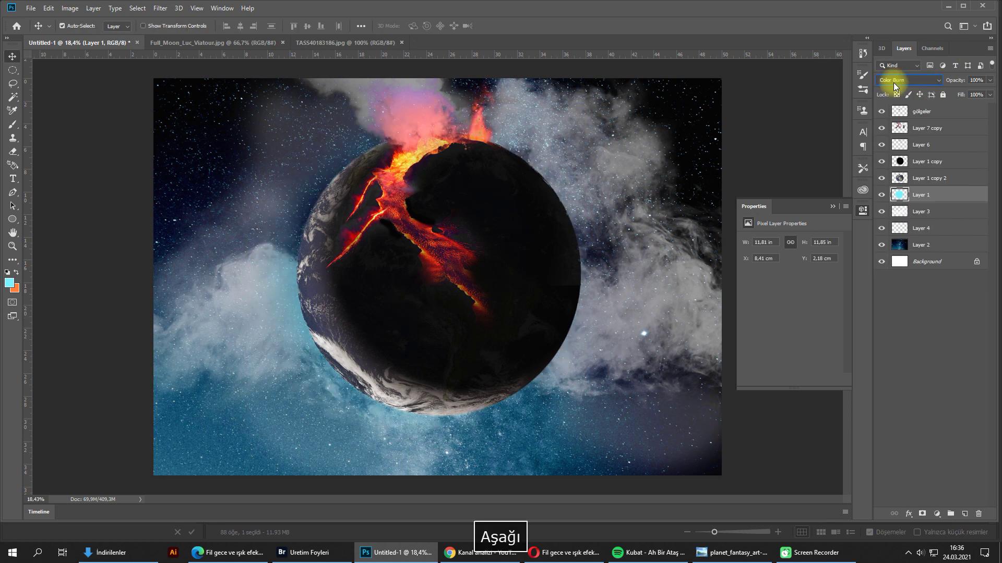
key("Down")
key("Up")
Step: Adjust the hue and saturation of the cyan glow on Layer 1 with Hue/Saturation
key("ctrl+u")
left_click_drag(751, 199, 724, 221)
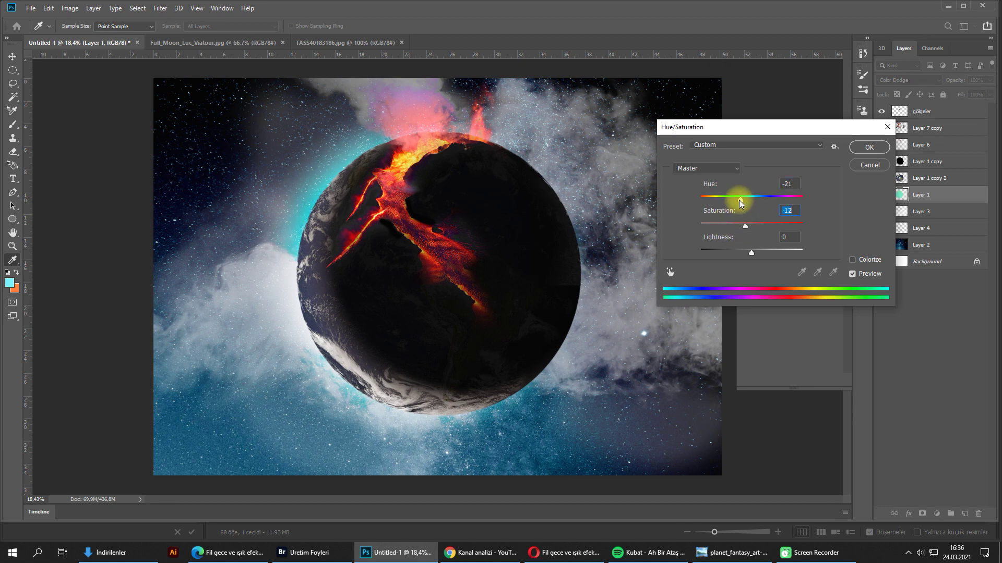
key("Return")
Step: Lighten the planet's left rim on Layer 1 copy 2 with the Dodge tool inside the planet's selection
left_click(924, 184)
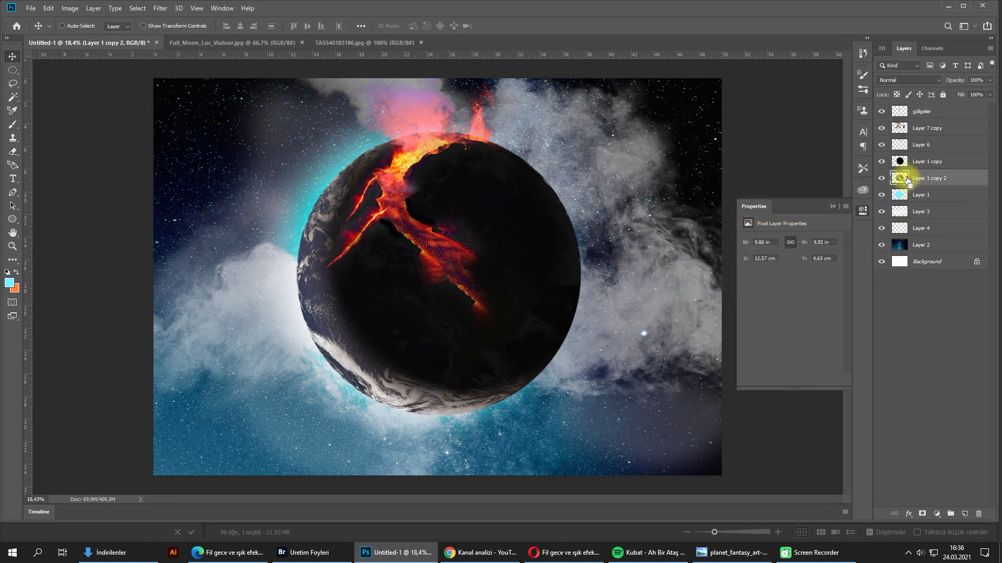
left_click(203, 198, "ctrl")
left_click(14, 261)
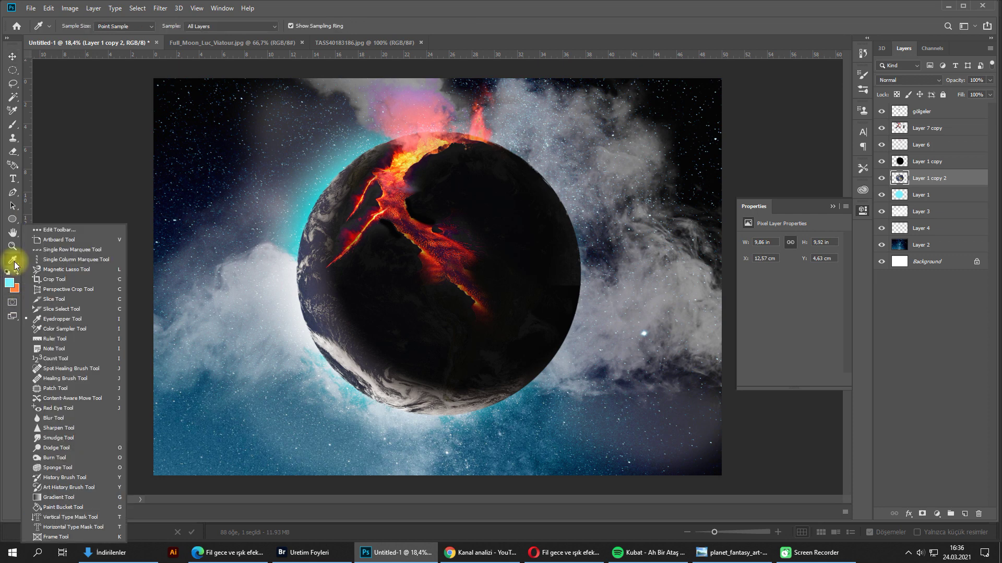
left_click(49, 444)
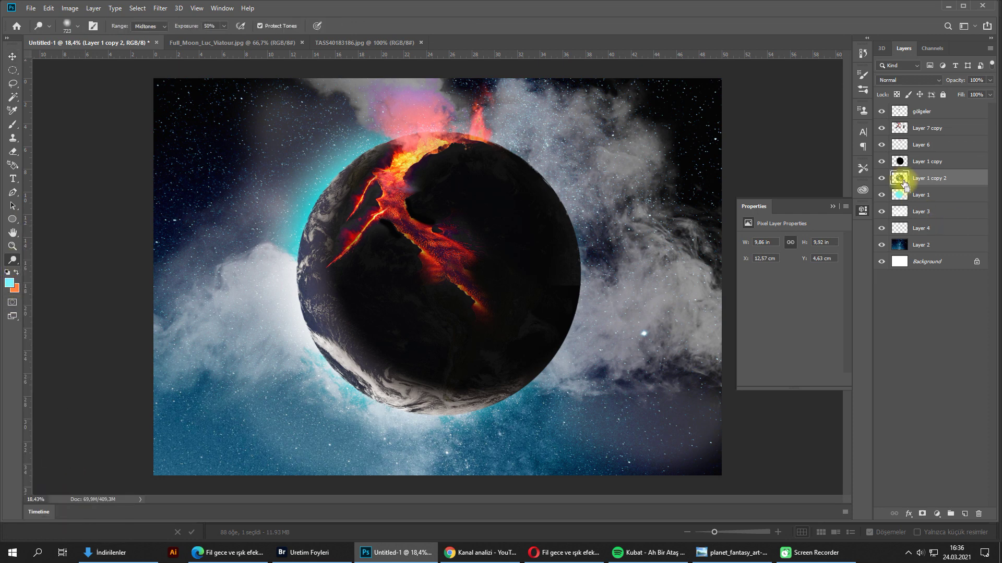
left_click(901, 180, "ctrl")
mouse_move(295, 410)
left_mouse_down()
mouse_move(335, 439)
mouse_move(273, 327)
mouse_move(327, 140)
mouse_move(275, 230)
mouse_move(324, 407)
mouse_move(330, 163)
mouse_move(372, 135)
mouse_move(286, 320)
mouse_move(537, 459)
mouse_move(305, 139)
mouse_move(351, 398)
mouse_move(347, 130)
mouse_move(286, 250)
left_mouse_up()
key("ctrl+d")
Step: Shift the hue of the planet on Layer 1 copy 2 slightly with Hue/Saturation
key("ctrl+u")
mouse_move(752, 196)
left_mouse_down()
mouse_move(735, 197)
mouse_move(749, 197)
left_mouse_up()
key("Return")
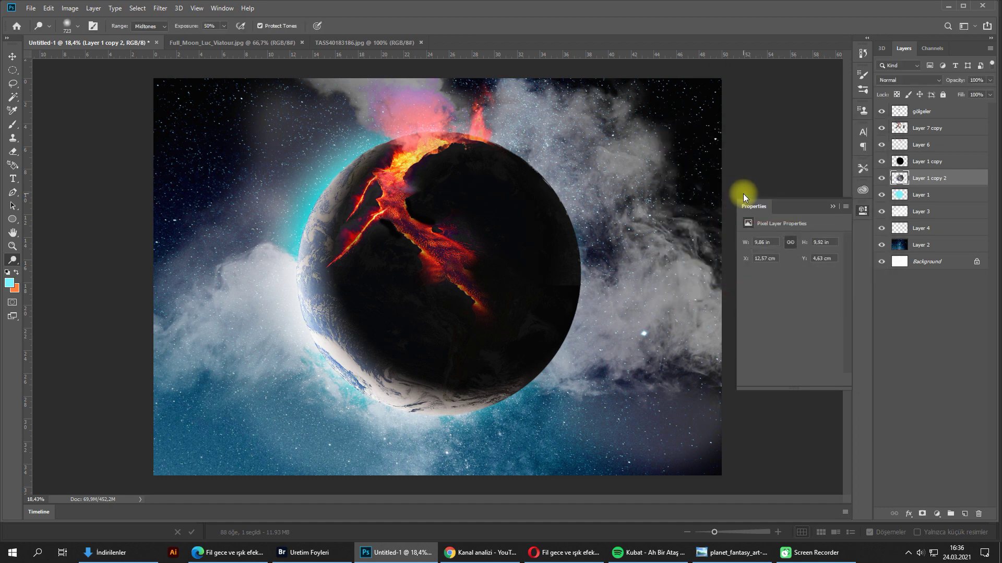
Step: Paint a soft light cyan rim along the planet's left edge on a new layer above Layer 1 copy 2, limited to the planet's outline
key("ctrl+shift+alt+n")
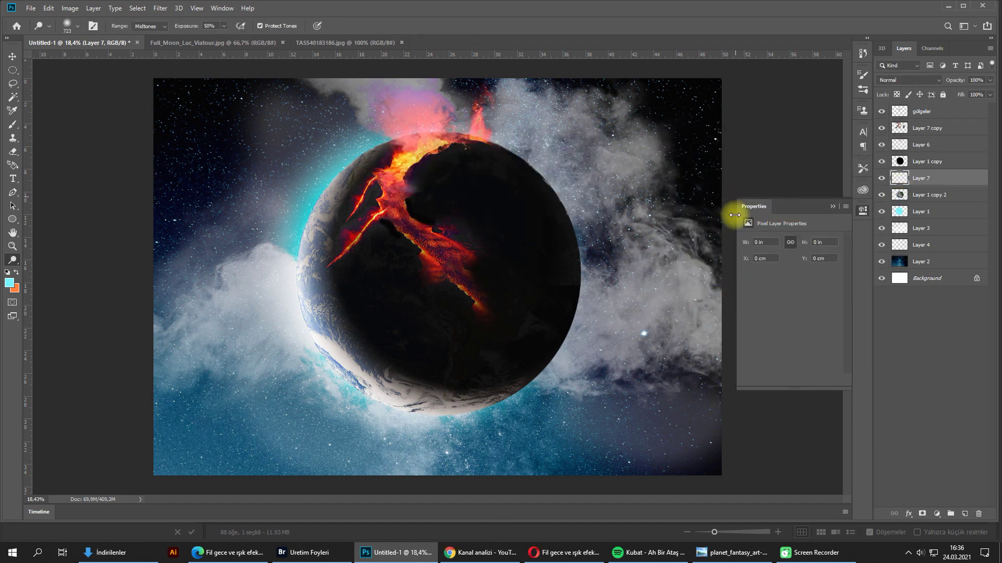
left_click(901, 201, "ctrl")
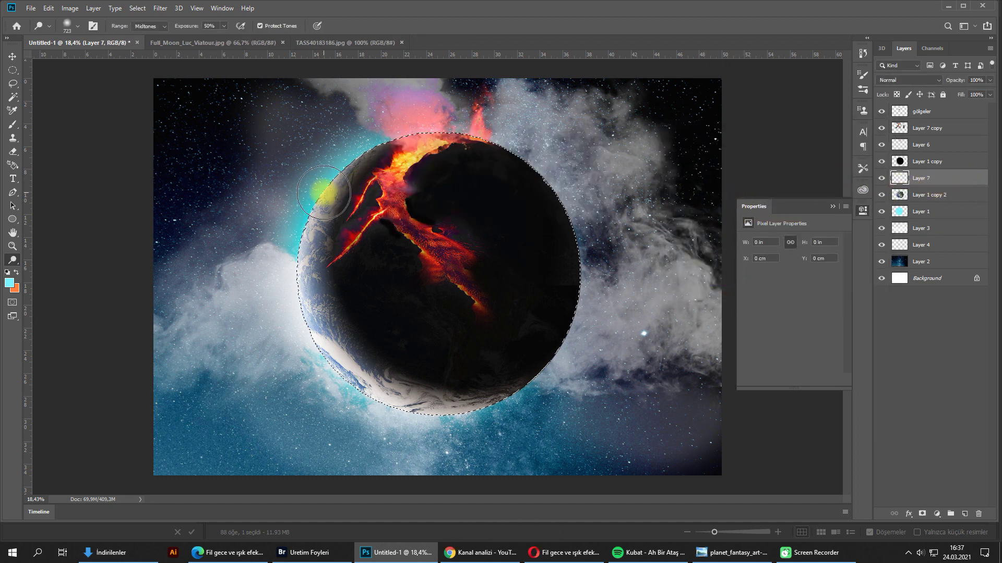
key("b")
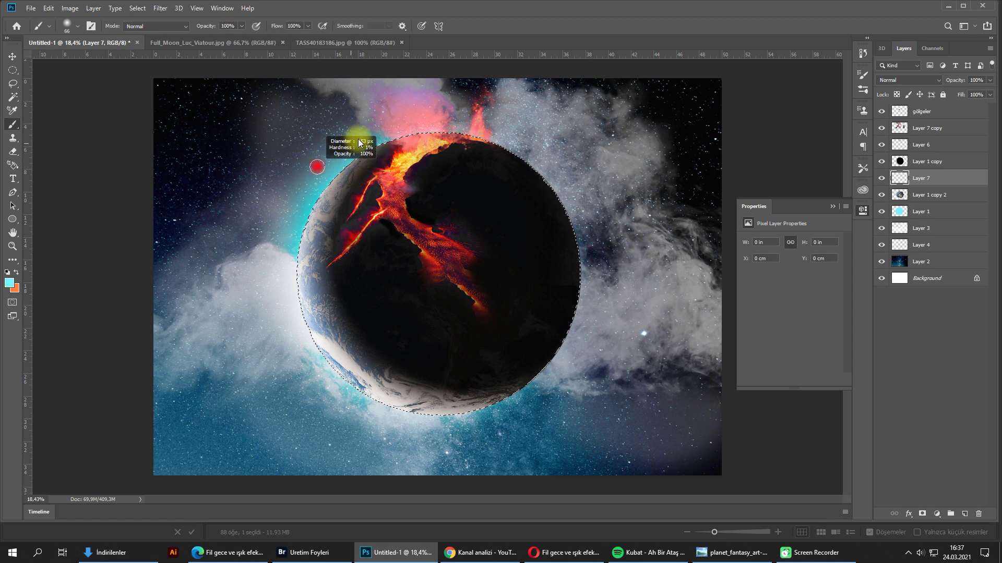
mouse_move(293, 213)
left_mouse_down()
mouse_move(297, 364)
mouse_move(335, 407)
mouse_move(483, 441)
left_mouse_up()
mouse_move(315, 146)
left_mouse_down()
mouse_move(362, 404)
mouse_move(399, 420)
left_mouse_up()
key("ctrl+d")
Step: Try several blend modes for the painted cyan rim on Layer 7 and settle on Overlay
left_click(914, 82)
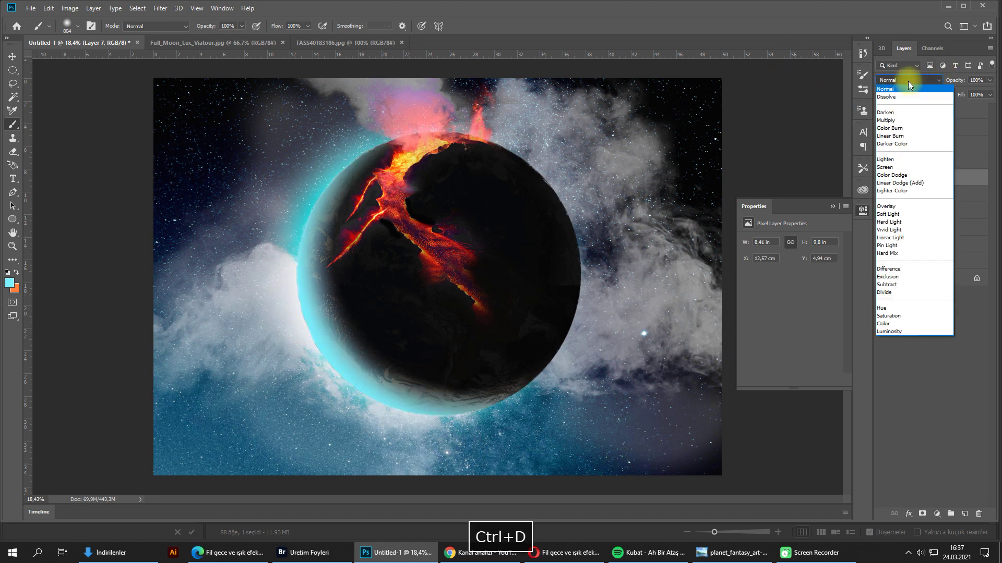
left_click(890, 169)
key("Down")
key("Down")
key("Down")
key("Down")
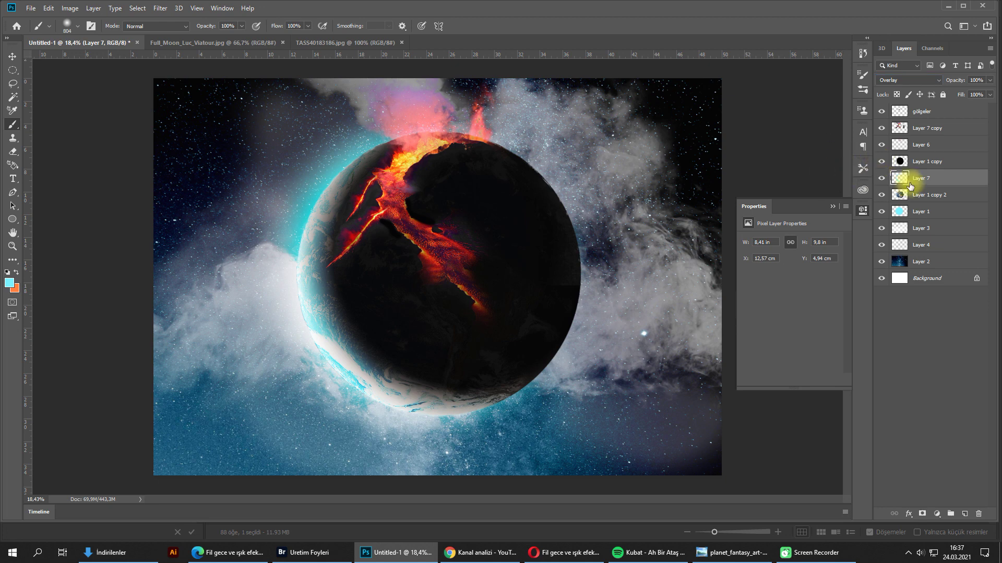
Step: Resize the cyan glow on Layer 1 to about 12.15 by 12.19 in with Free Transform
left_click(903, 214)
key("ctrl+t")
left_click_drag(594, 272, 602, 267)
key("Return")
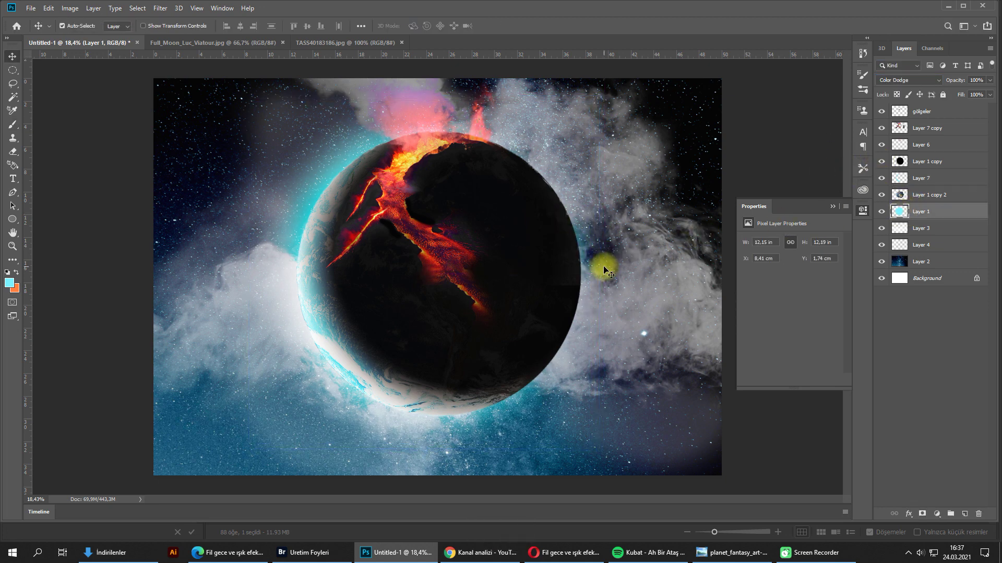
Step: Add a new empty layer directly above the clouds on Layer 3 for brush painting
left_click(652, 308)
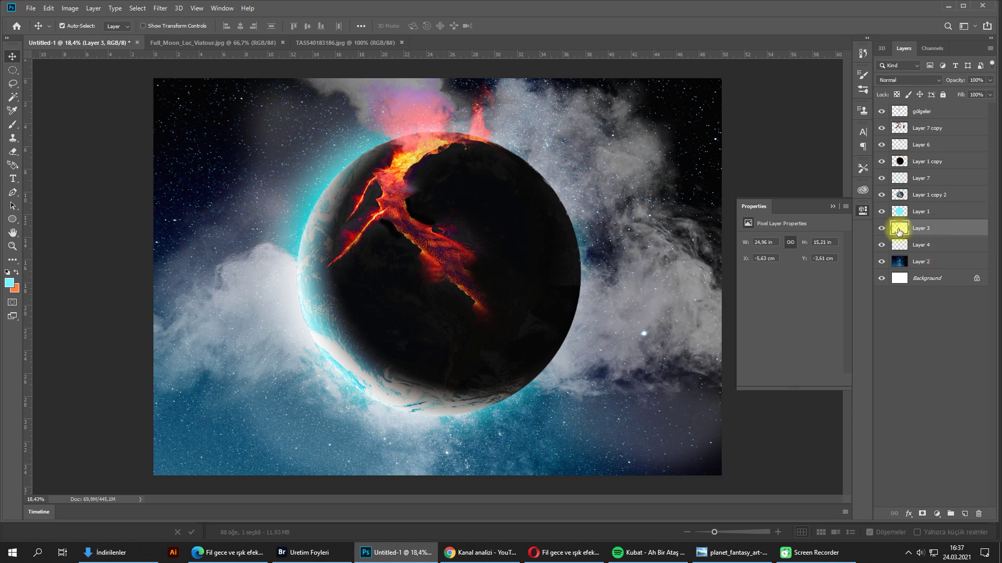
key("ctrl+shift+n")
key("Return")
key("b")
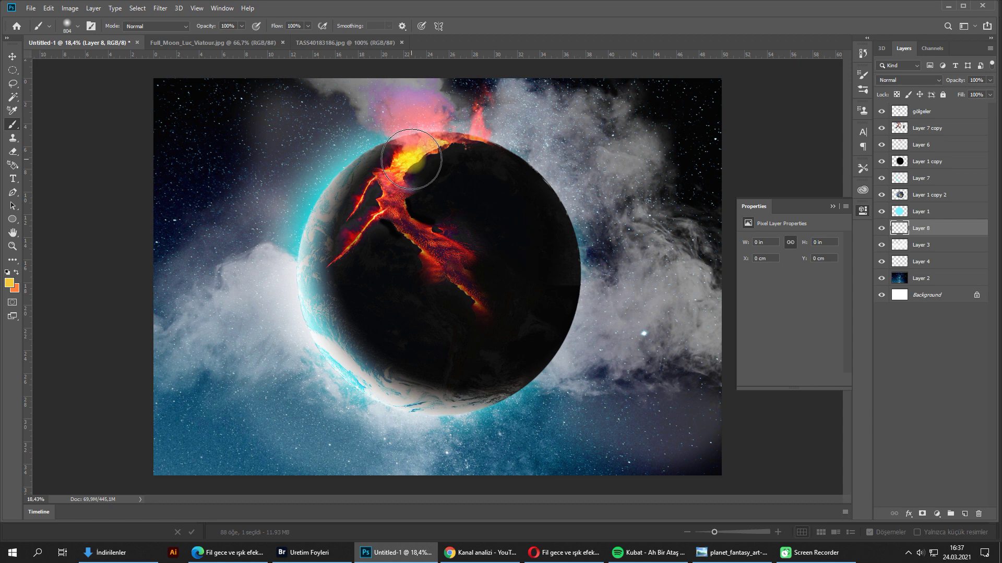
left_click(515, 111)
key("ctrl+z")
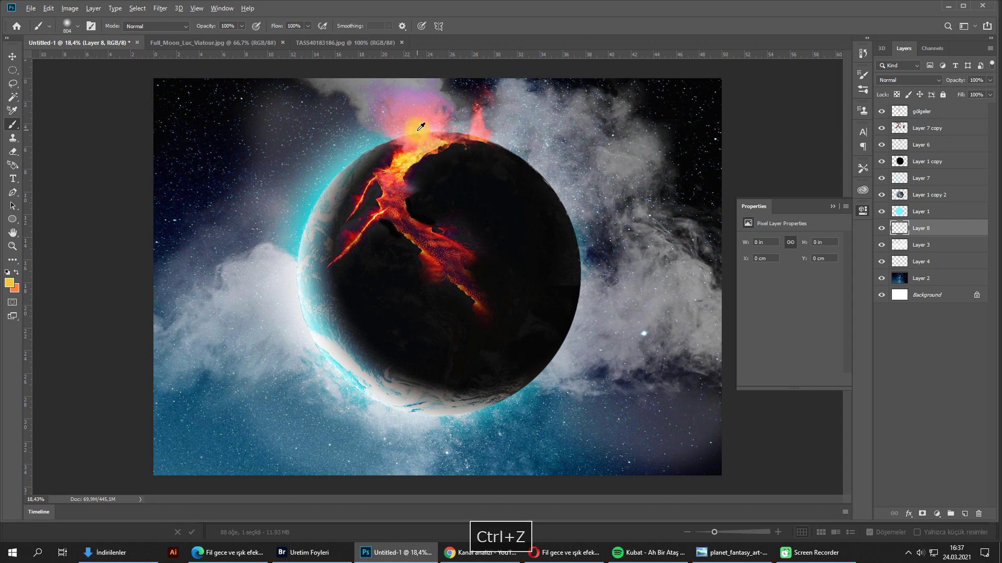
left_click(421, 127, "alt")
left_click_drag(569, 134, 510, 111)
key("ctrl+z")
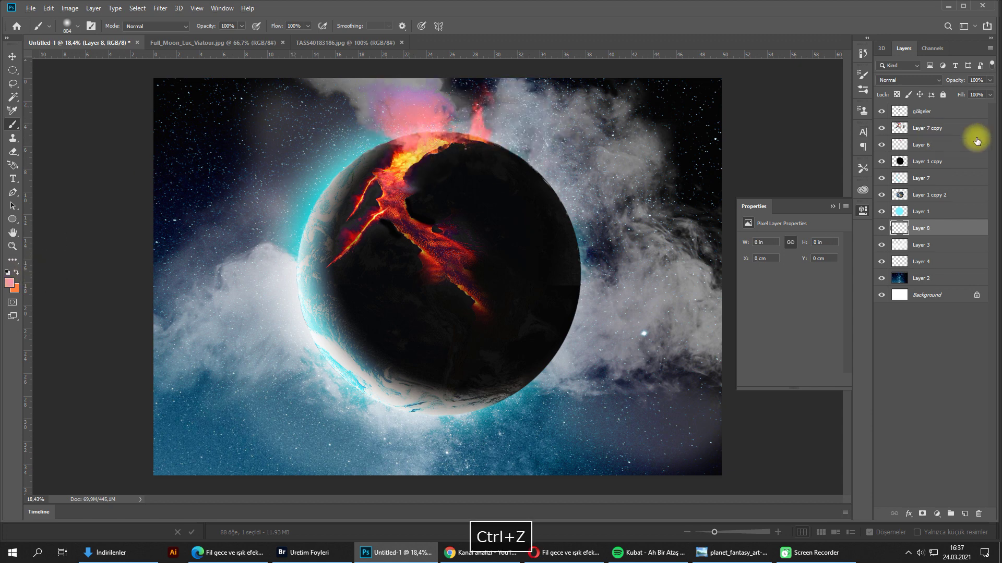
Step: Set Layer 8 to the Overlay blend mode and try a pink dab on the cloud above the planet
left_click(909, 80)
left_click(906, 197)
left_click(518, 120)
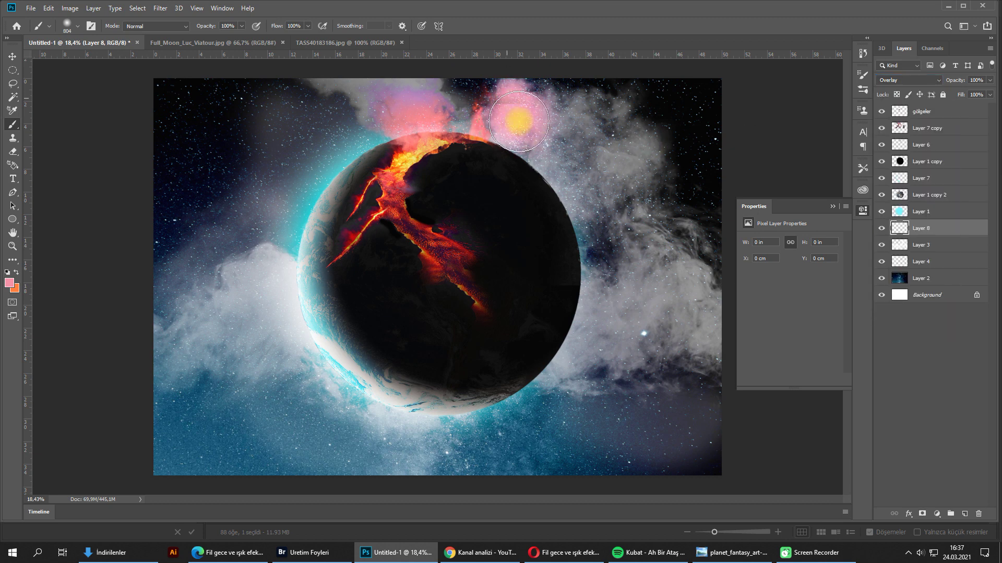
key("ctrl+z")
left_click(9, 282)
key("Escape")
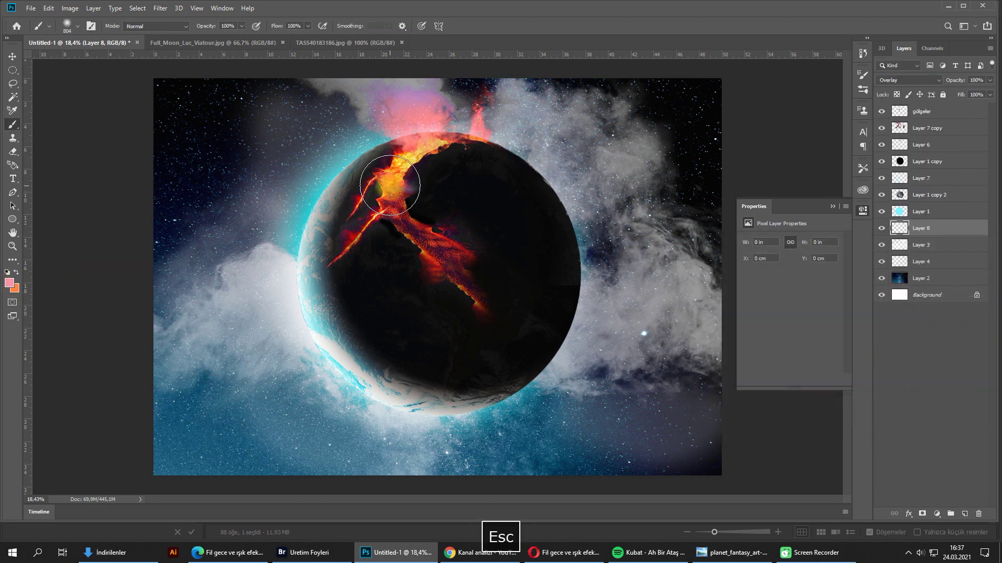
Step: Tint the clouds above the planet on Layer 8 with a red sampled from the lava at 20% brush opacity
left_click(458, 144, "alt")
left_click(514, 107)
key("ctrl+z")
key("2")
mouse_move(513, 104)
left_mouse_down()
mouse_move(518, 132)
mouse_move(523, 98)
mouse_move(553, 150)
mouse_move(590, 113)
mouse_move(618, 186)
mouse_move(507, 140)
mouse_move(501, 154)
mouse_move(384, 94)
left_mouse_up()
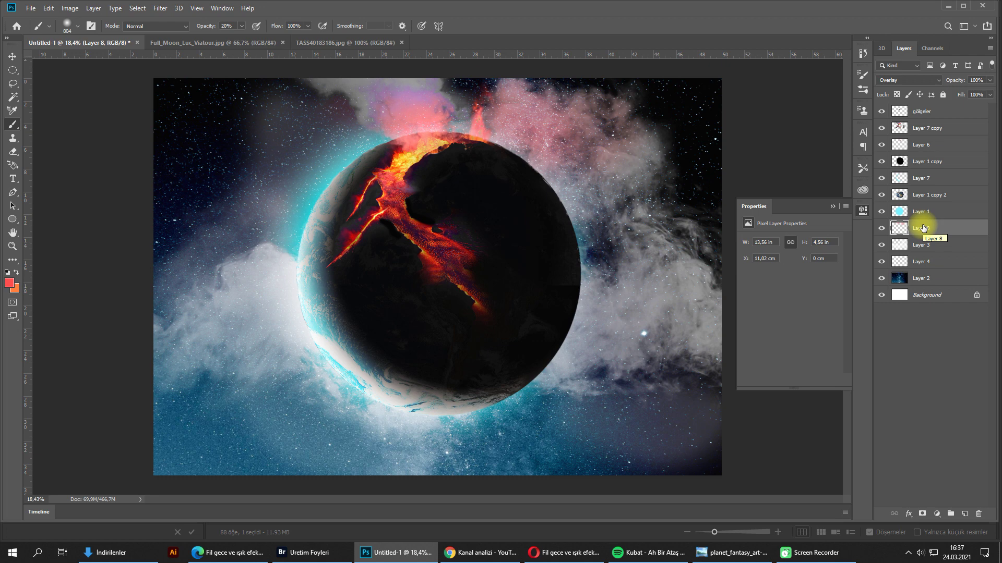
Step: Move Layer 8 to the top of the layer stack and extend the red tint to both sides of the planet
left_click_drag(924, 213, 924, 107)
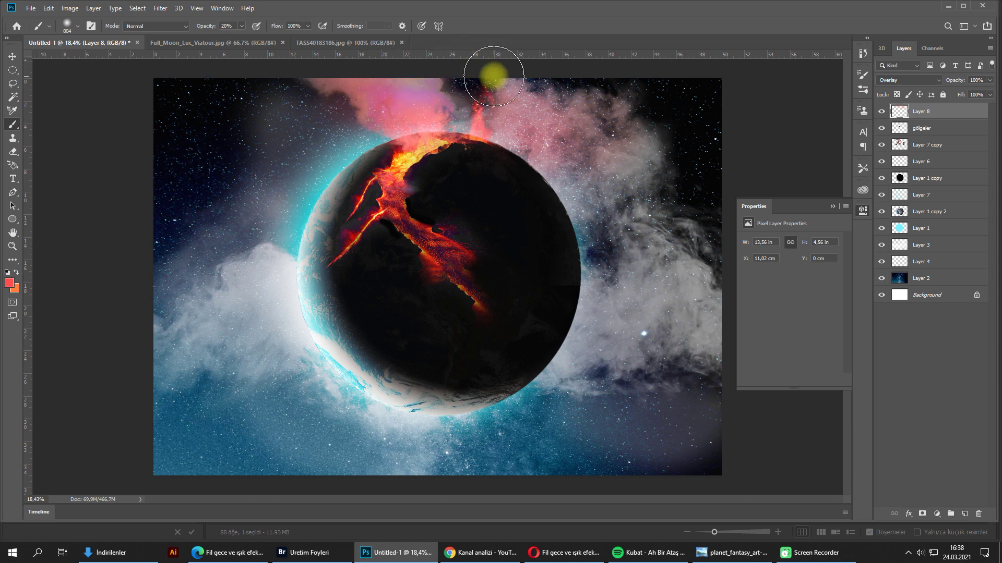
left_click_drag(647, 135, 581, 178)
mouse_move(387, 163)
left_mouse_down()
mouse_move(317, 135)
mouse_move(252, 182)
left_mouse_up()
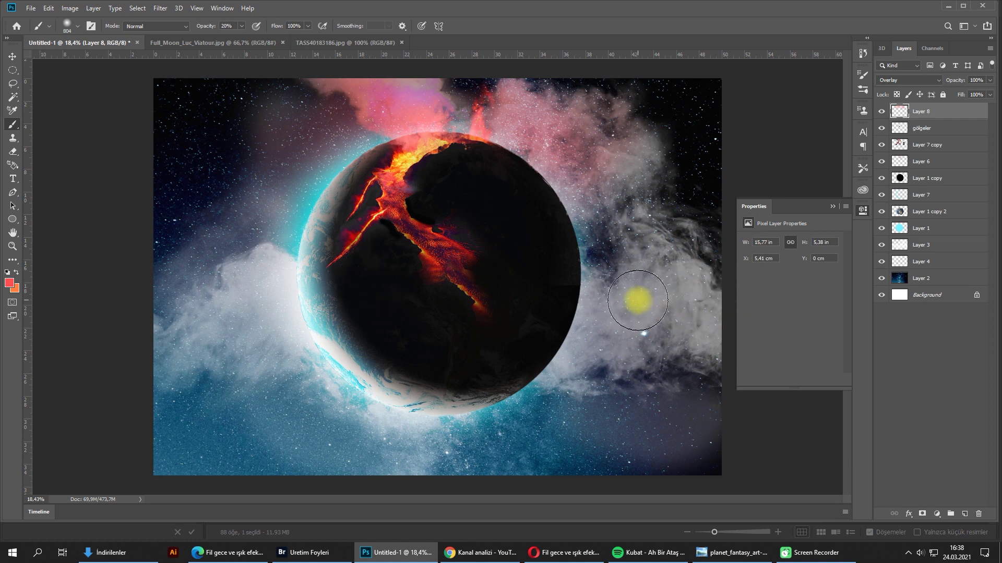
Step: Tint the lower clouds and sky on Layer 8 with a cyan sampled from the planet's glow
left_click(312, 211, "alt")
mouse_move(260, 310)
left_mouse_down()
mouse_move(381, 421)
mouse_move(698, 453)
left_mouse_up()
left_click(12, 56)
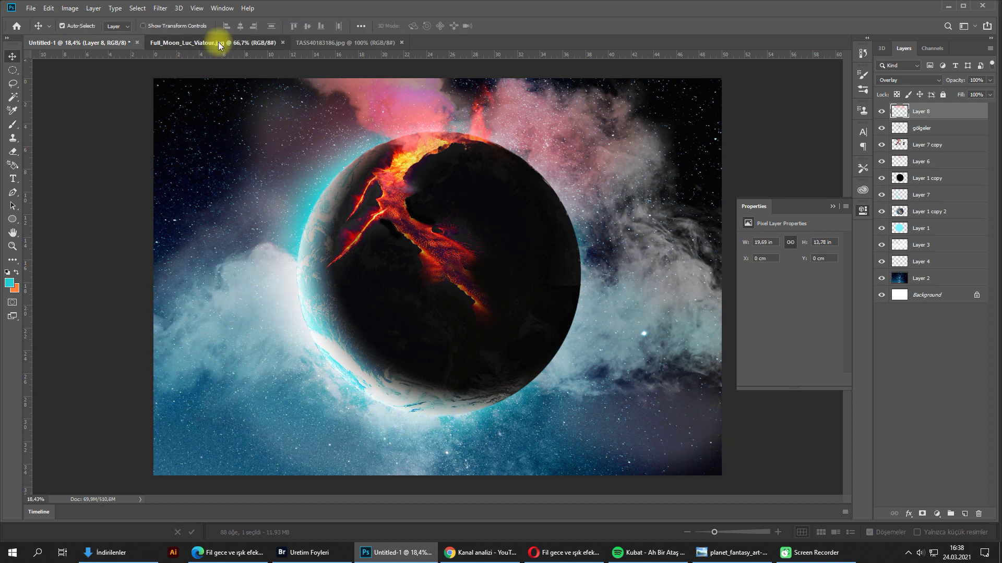
Step: Select the moon without its black background in Full_Moon_Luc_Viatour.jpg and bring it into Untitled-1 over the planet's dark right side
left_click(218, 43)
key("w")
left_click(335, 104)
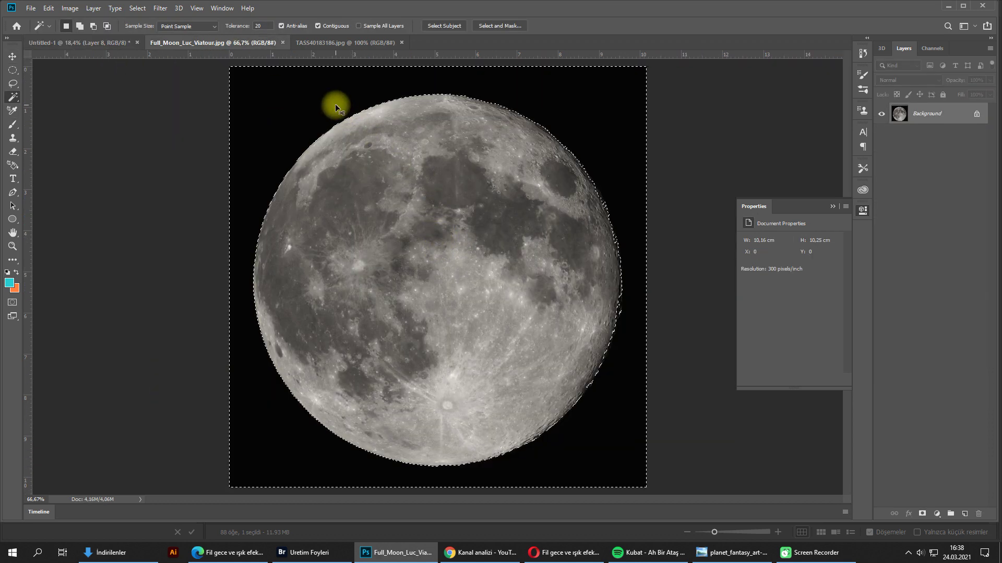
key("ctrl+shift+i")
key("v")
left_click_drag(336, 179, 490, 252)
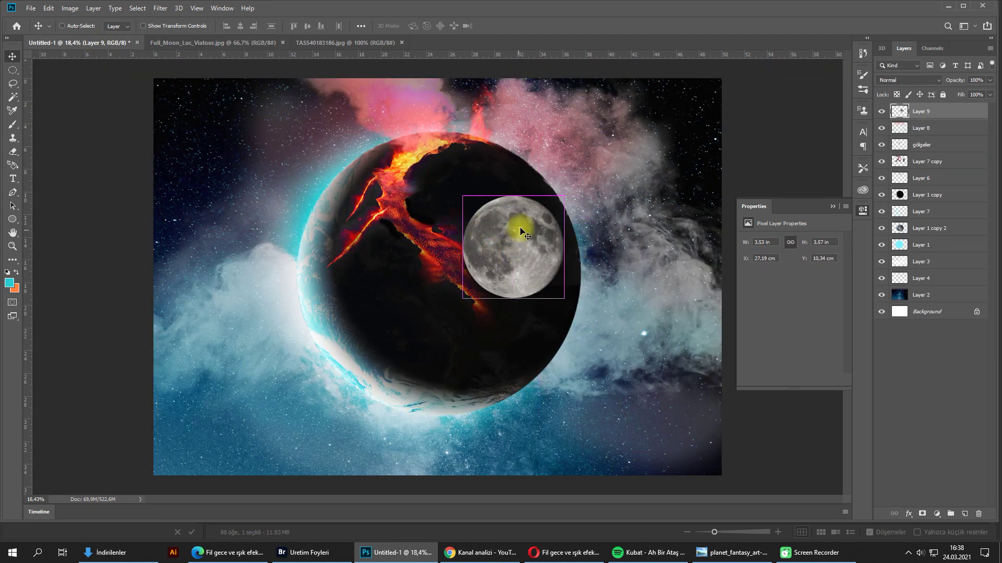
Step: Scale the moon on Layer 9 down to about 90.85%
key("ctrl+t")
left_click_drag(565, 195, 560, 199)
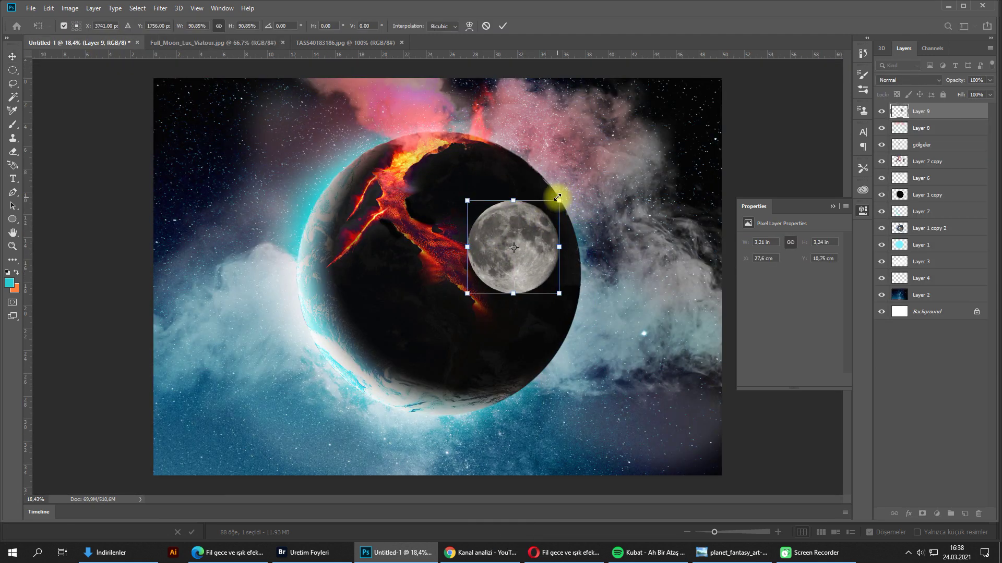
key("Return")
Step: Duplicate the moon slightly toward the upper right and fill the copy with black to form a crescent shadow
key("ctrl+space")
left_click_drag(502, 251, 533, 228)
left_click(899, 111, "ctrl")
left_click(8, 286)
left_click(586, 407)
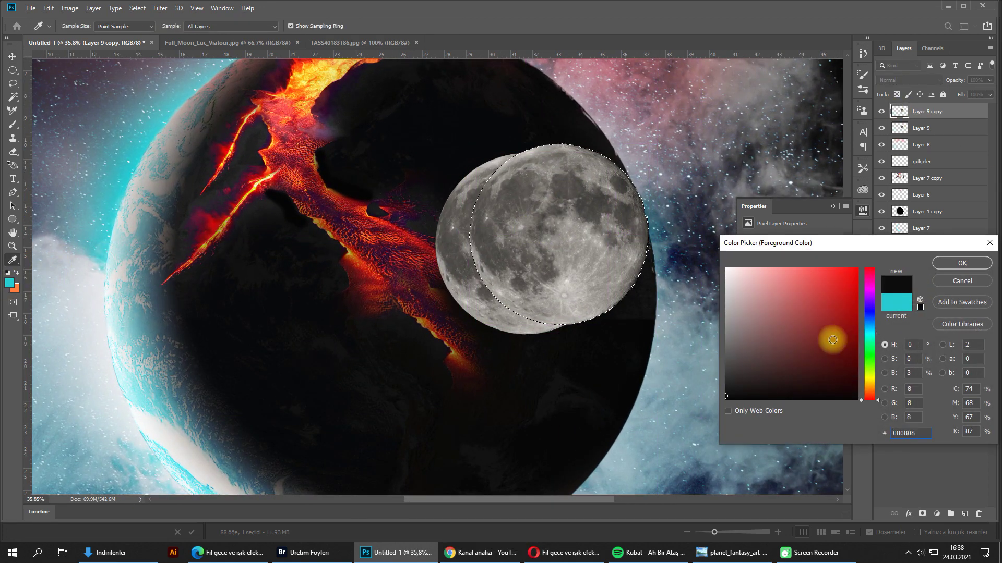
key("Return")
key("alt+BackSpace")
key("ctrl+d")
key("v")
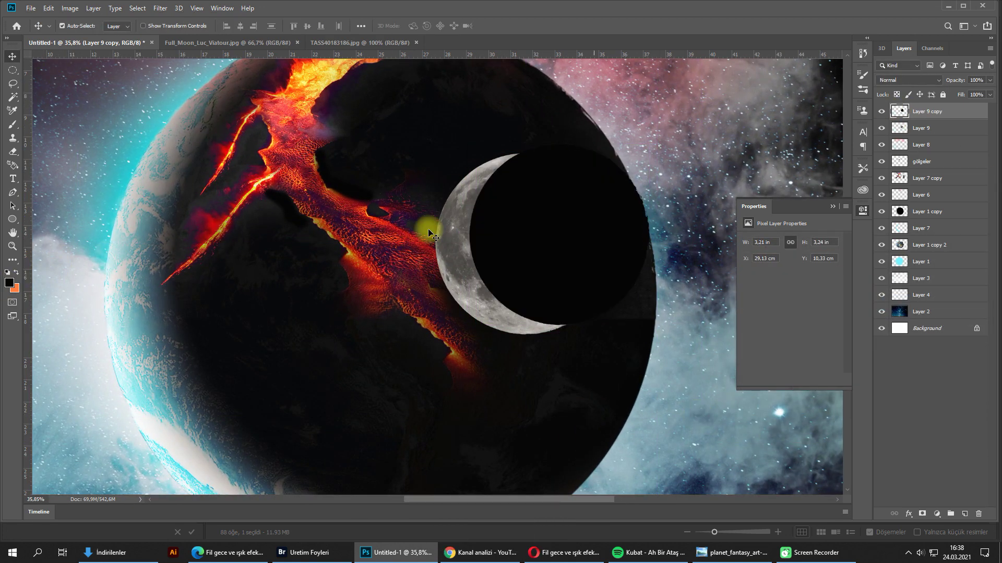
Step: Soften the black moon shadow on Layer 9 copy with a Box Blur of 75 pixels radius
left_click(155, 11)
mouse_move(211, 117)
left_click(313, 157)
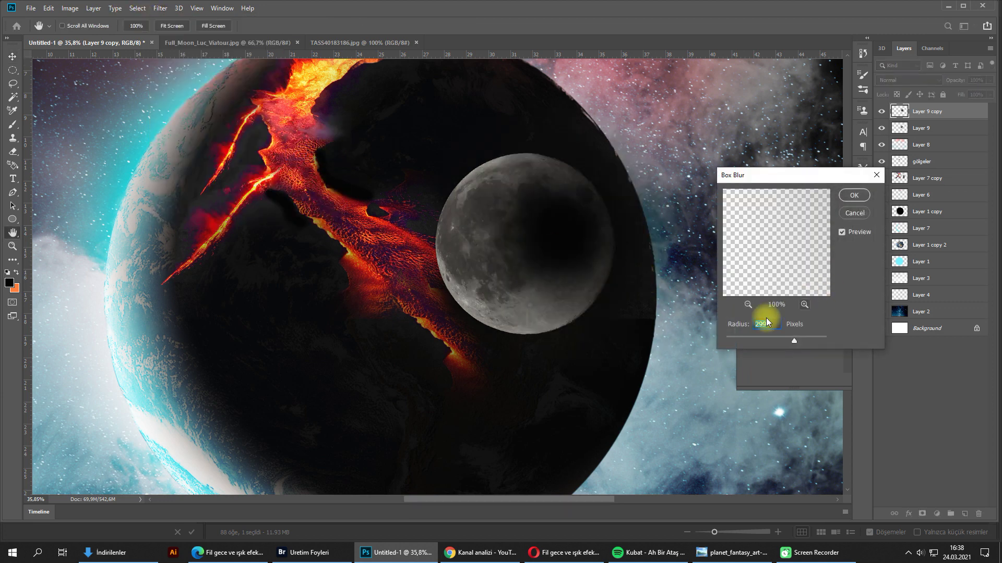
left_click_drag(781, 340, 758, 343)
left_click(854, 195)
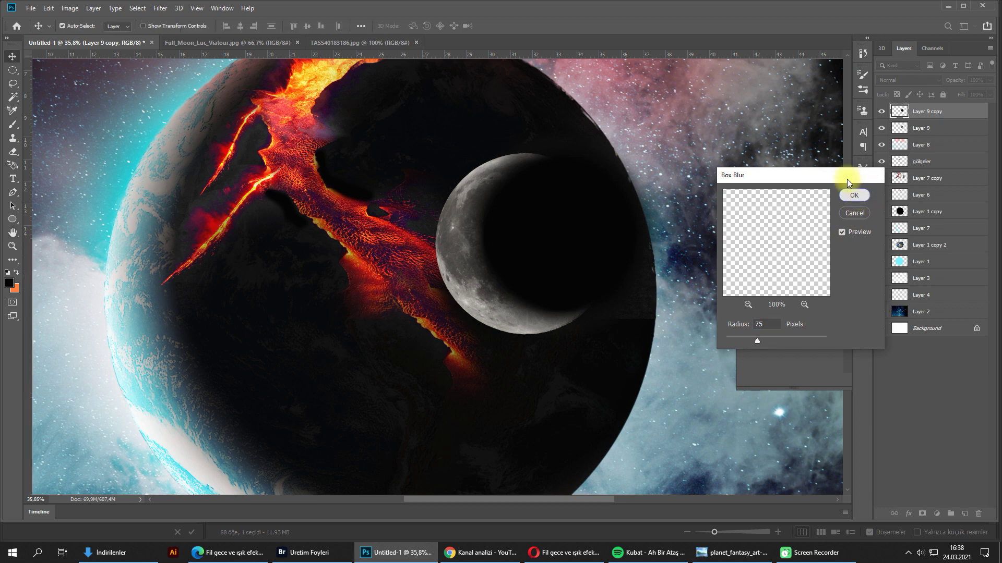
Step: Shift the blurred shadow left over the moon and delete the parts outside the moon's outline
key("ctrl+d")
left_click_drag(539, 242, 537, 240)
left_click(899, 110, "ctrl")
key("ctrl+shift+i")
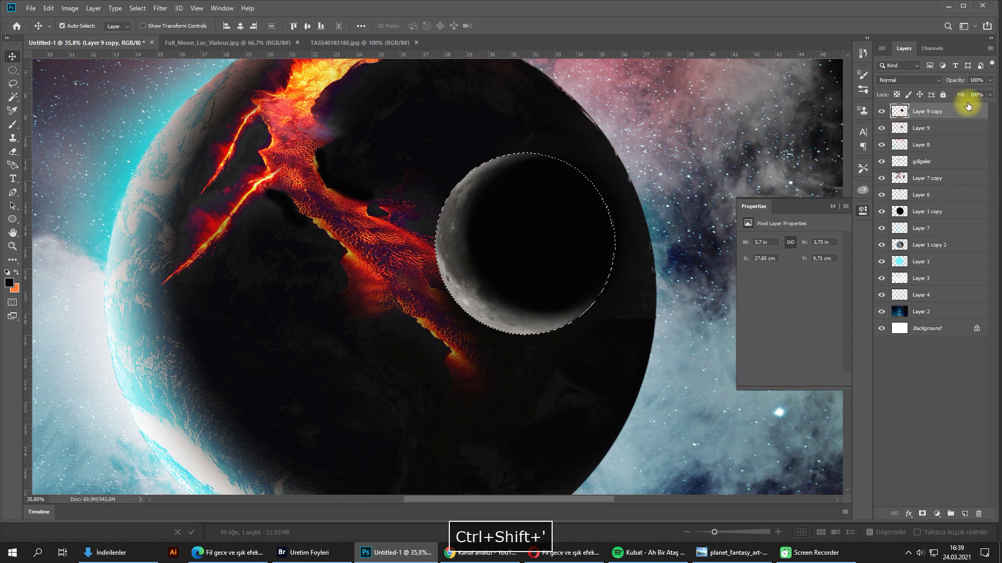
key("Delete")
key("ctrl+d")
Step: Brighten the moon on Layer 9 with Levels by setting the white input level to 192
left_click(904, 129)
key("ctrl+l")
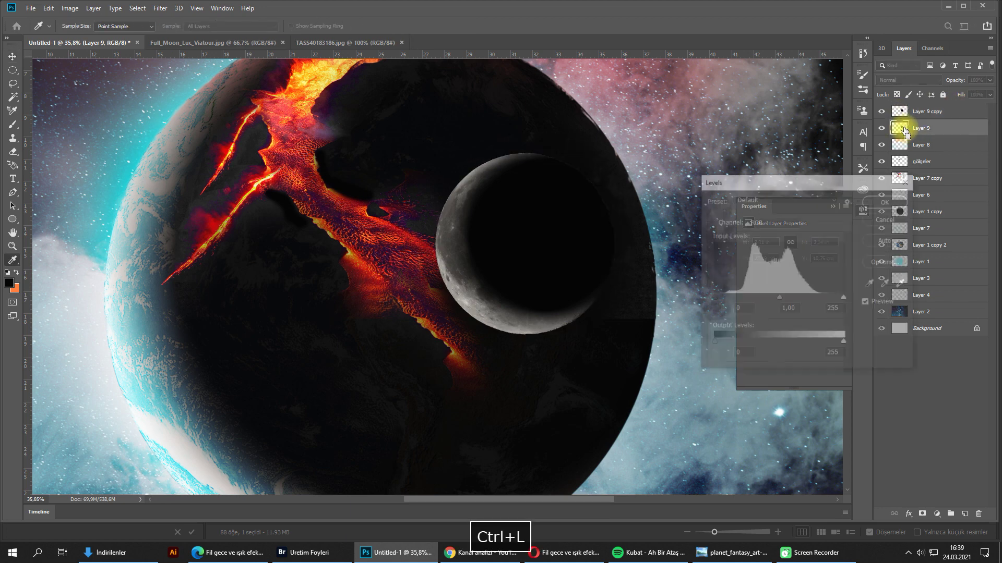
left_click_drag(844, 298, 817, 300)
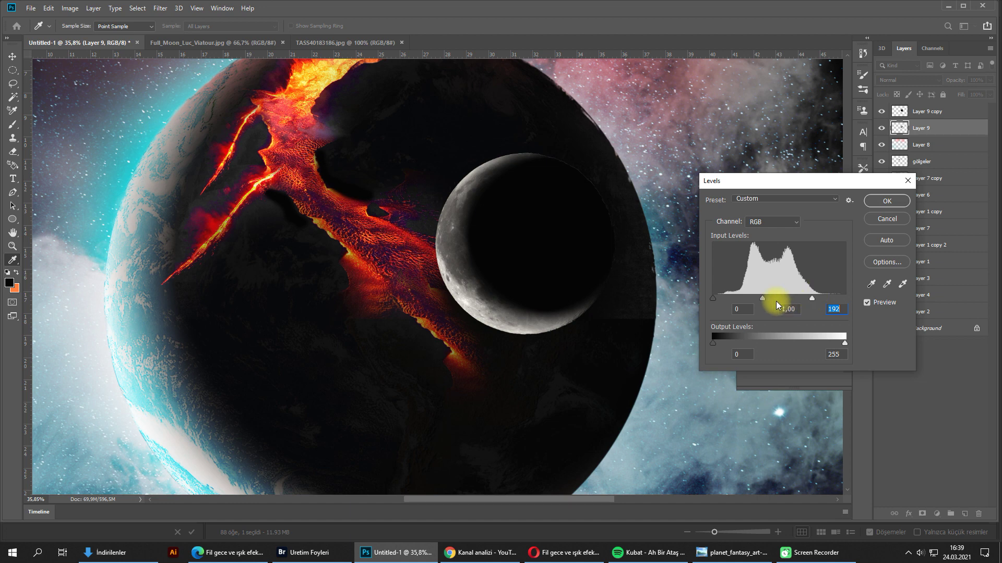
left_click(876, 202)
Step: Duplicate the moon and apply a Box Blur to the original Layer 9 beneath it as a glow
key("ctrl+j")
left_click(929, 145)
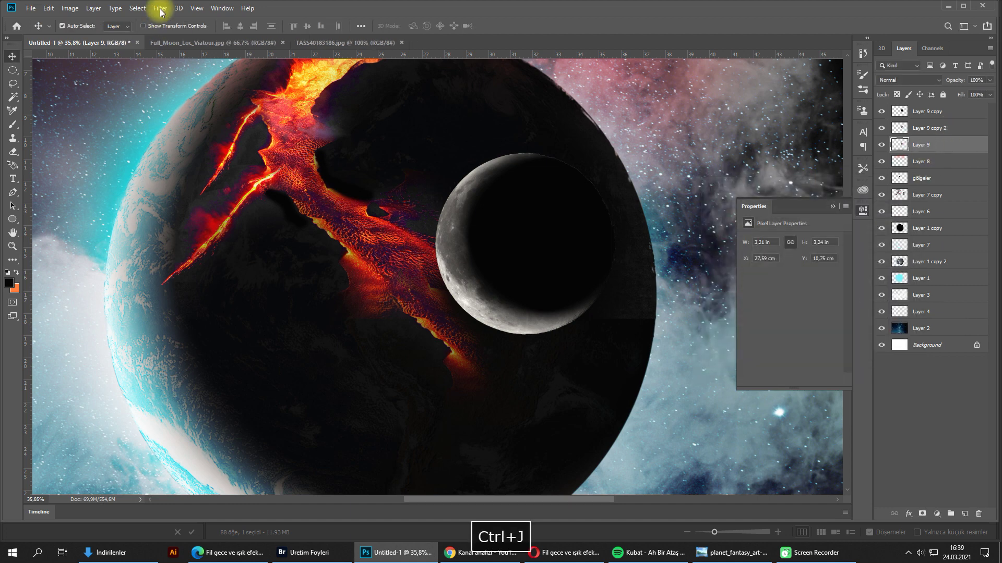
left_click(159, 9)
mouse_move(203, 121)
left_click(318, 156)
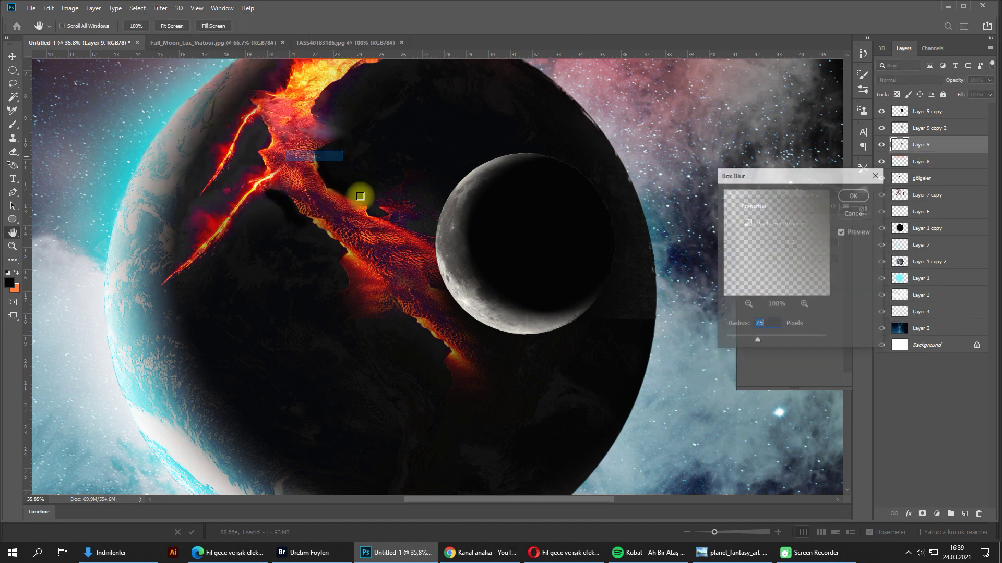
left_click_drag(770, 336, 766, 337)
left_click(844, 196)
Step: Strengthen the moon's glow by duplicating the blurred Layer 9 and merging both copies into one layer
key("ctrl+j")
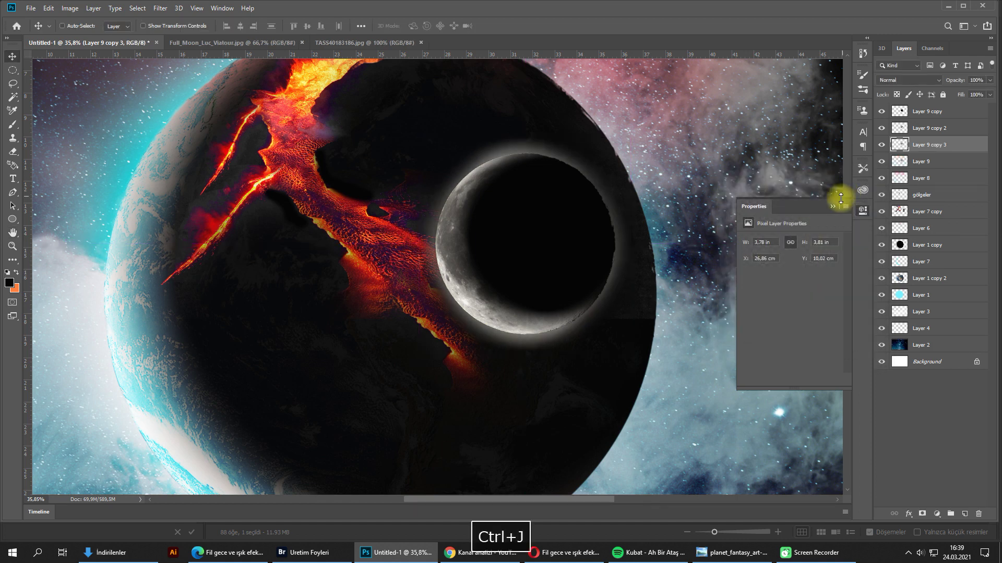
left_click(922, 162, "ctrl")
key("ctrl+e")
Step: Enlarge the moon's blurred glow layer to about 103% and shift it slightly left behind the crescent
key("ctrl+t")
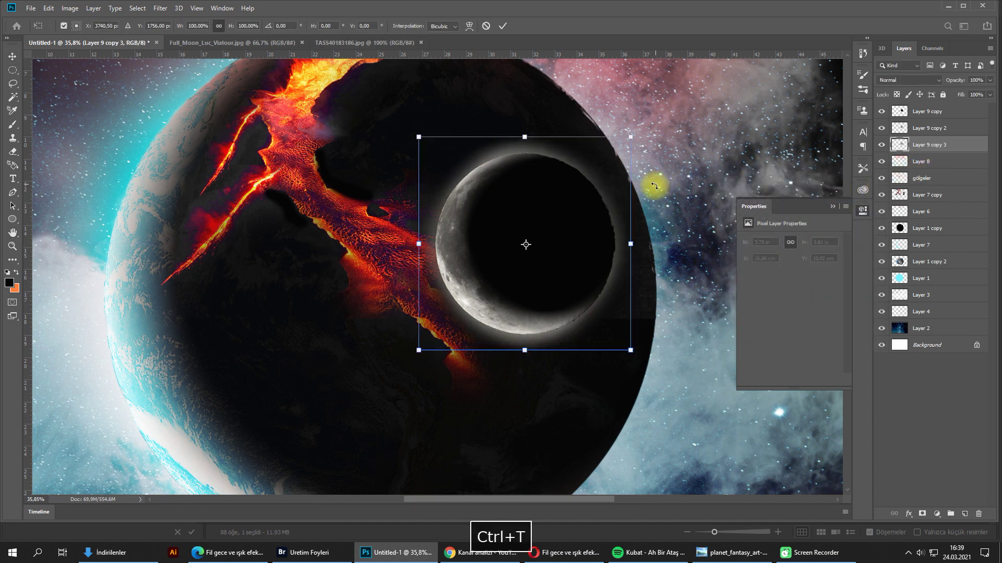
left_click_drag(633, 139, 637, 134)
mouse_move(566, 199)
left_mouse_down()
mouse_move(550, 197)
mouse_move(558, 203)
left_mouse_up()
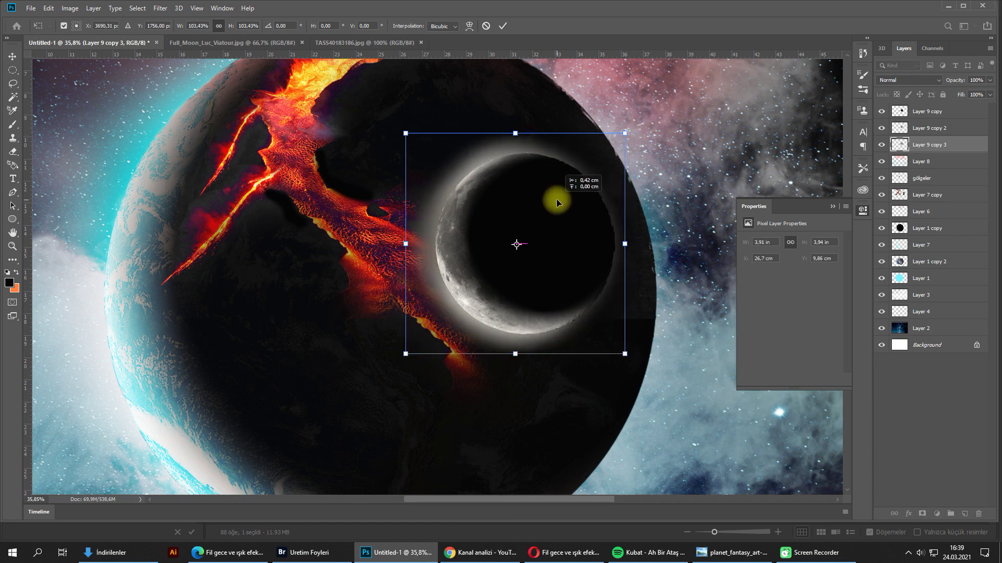
key("Return")
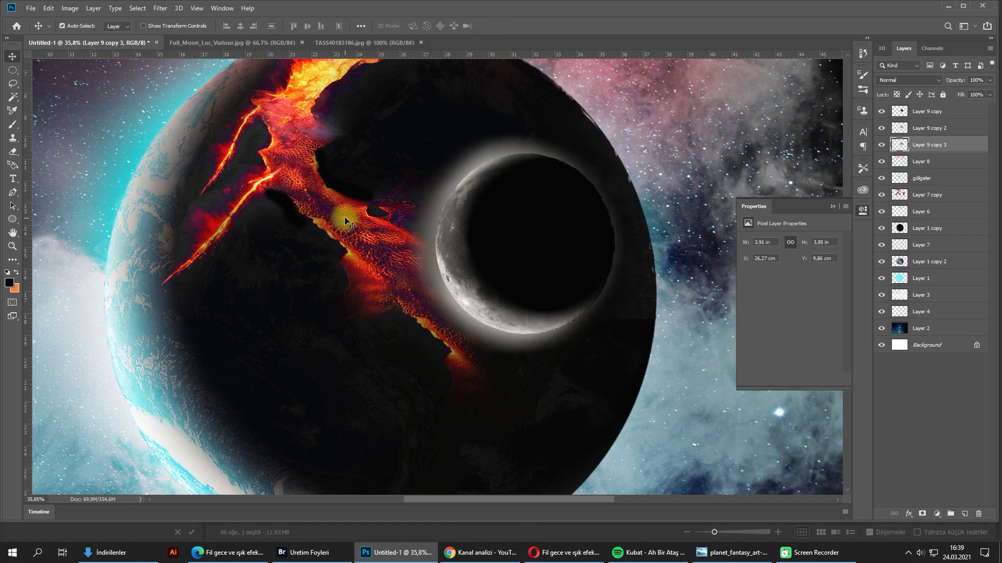
Step: Erase the lava close to the moon on Layer 7 copy with a soft eraser so the flow fades out before reaching it
left_click(981, 197)
key("e")
left_click_drag(380, 205, 438, 261)
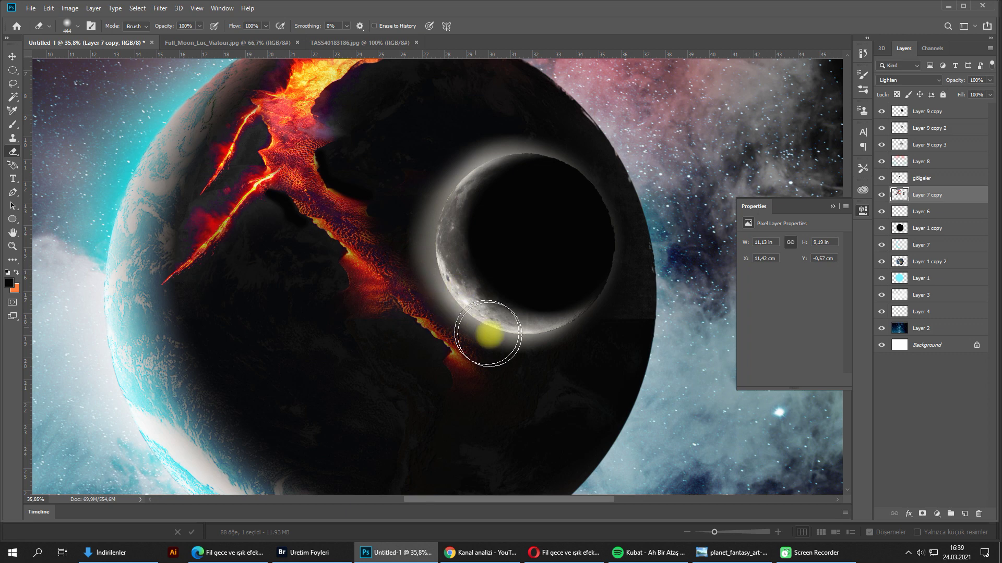
key("ctrl+z")
mouse_move(419, 184)
left_mouse_down()
mouse_move(386, 288)
mouse_move(338, 285)
mouse_move(410, 387)
mouse_move(414, 410)
mouse_move(419, 394)
mouse_move(456, 382)
mouse_move(402, 337)
left_mouse_up()
key("ctrl+z")
left_click_drag(413, 372, 364, 344)
left_click_drag(377, 278, 382, 276)
key("v")
left_click_drag(424, 111, 436, 103)
key("ctrl+z")
left_click_drag(426, 155, 433, 149)
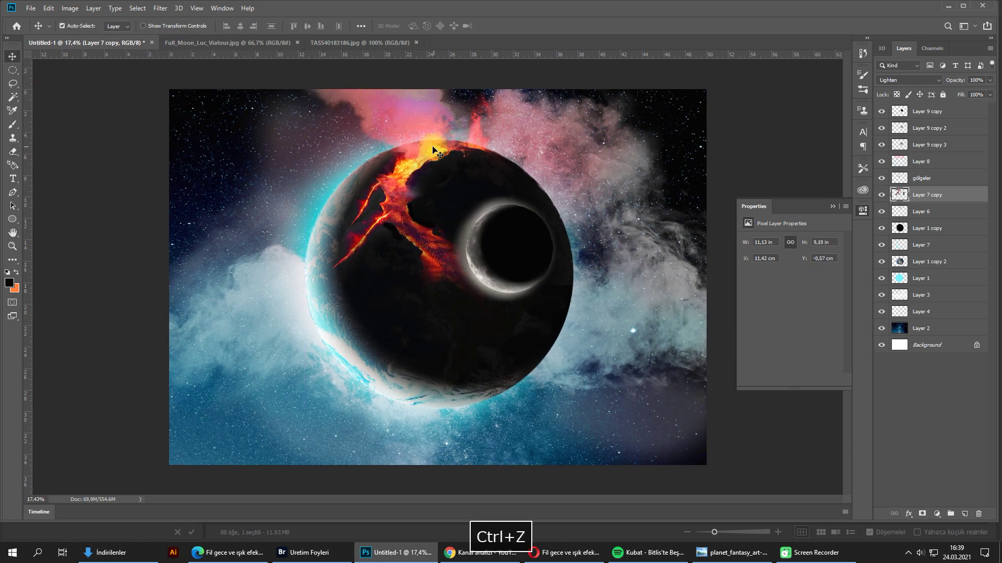
Step: Desaturate the volcano's smoke on Layer 7 copy with a large soft Sponge brush
left_click(12, 259)
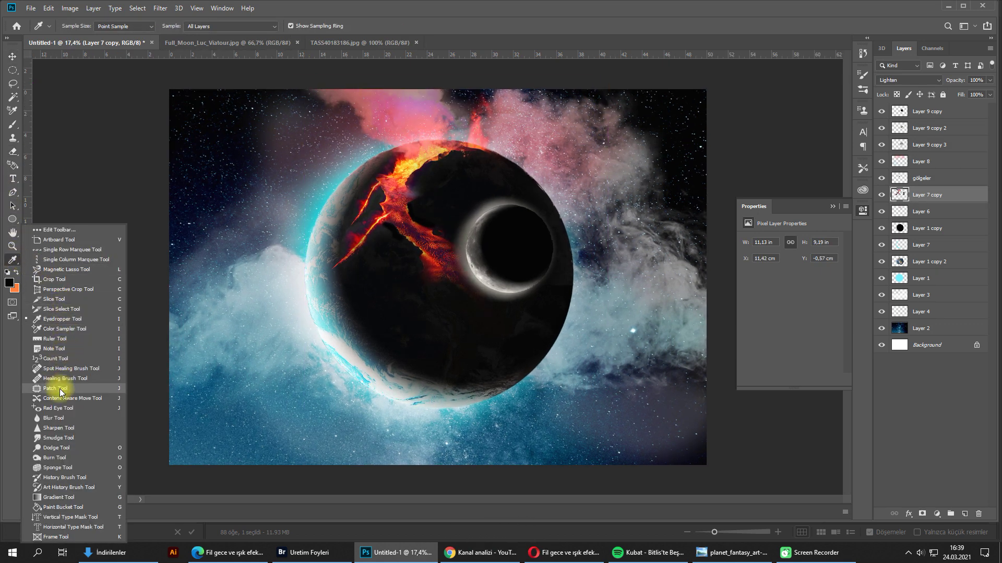
left_click(58, 468)
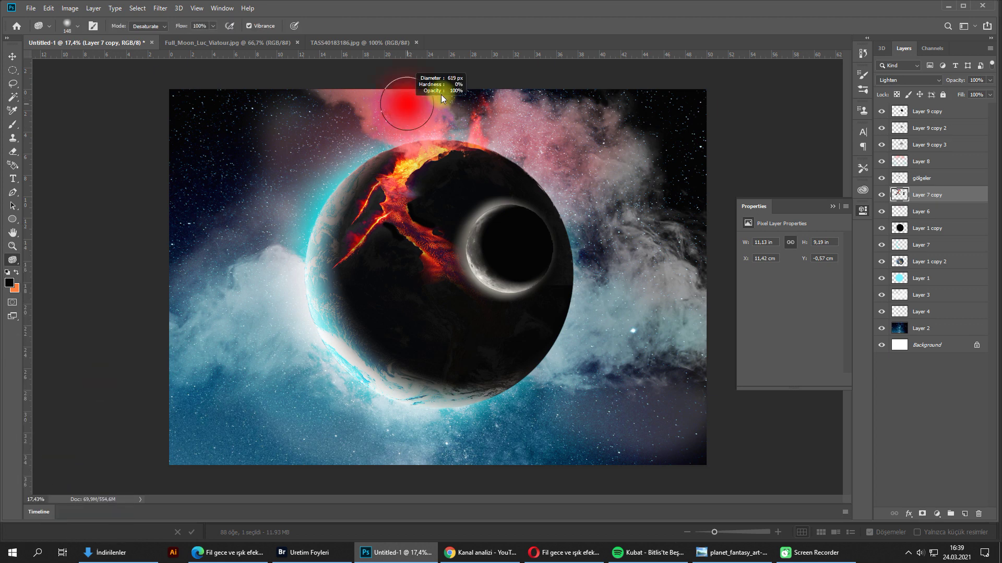
mouse_move(453, 99)
left_mouse_down()
mouse_move(381, 94)
mouse_move(437, 108)
mouse_move(377, 78)
mouse_move(388, 68)
mouse_move(592, 139)
mouse_move(611, 131)
left_mouse_up()
key("v")
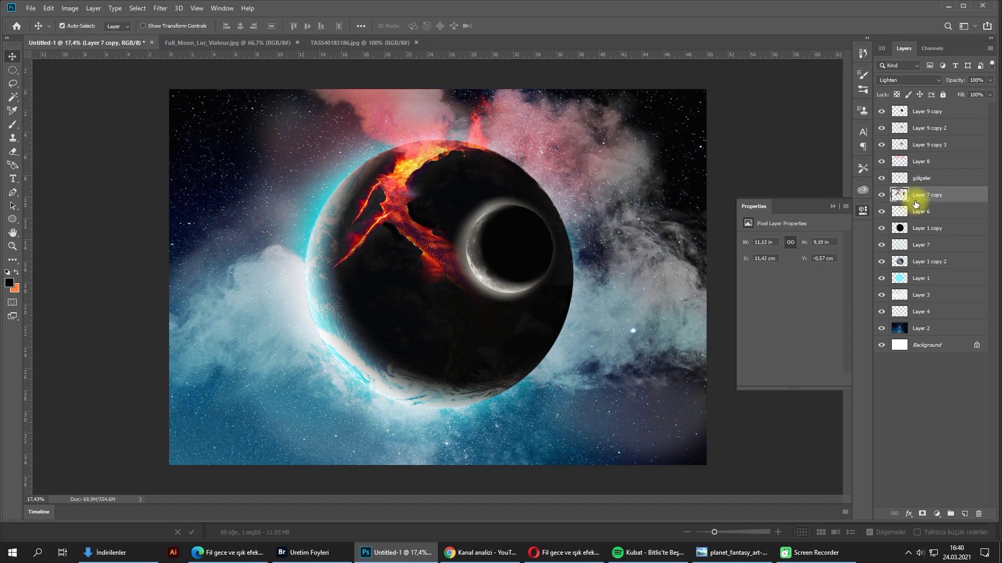
Step: Apply Levels to Layer 9 copy 2 with a white input level of 236 and a black output level of 65
left_click(903, 134)
key("ctrl+l")
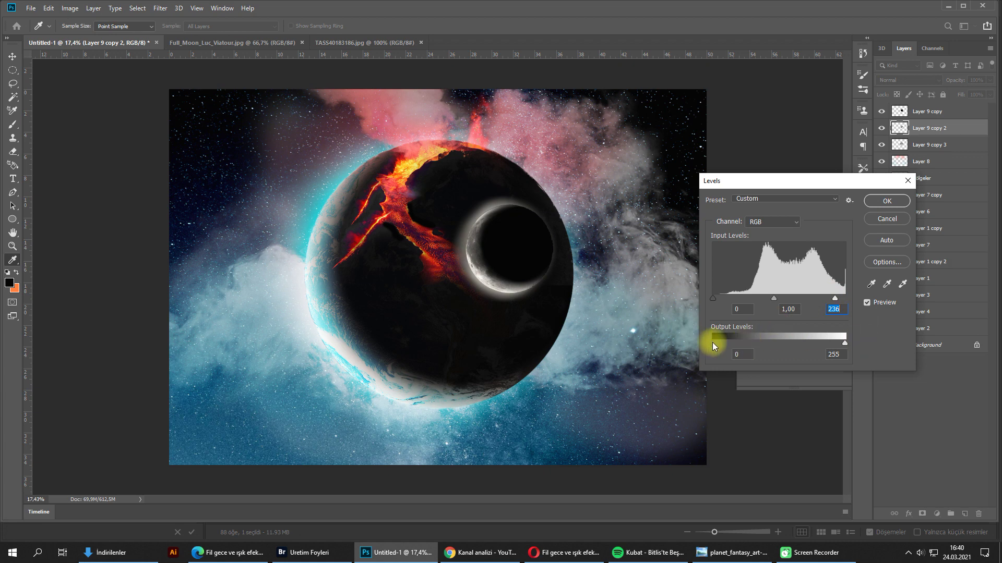
left_click(887, 201)
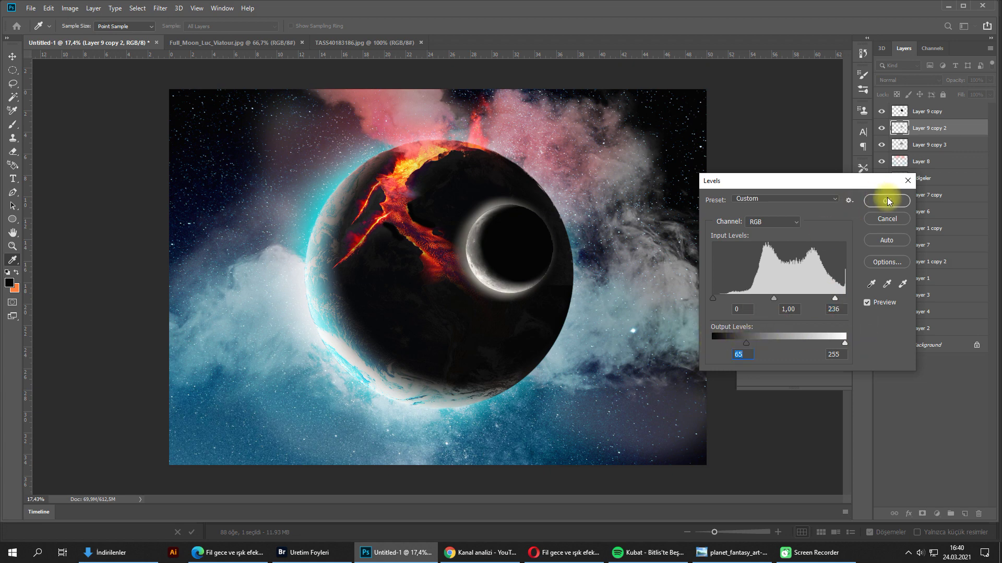
Step: Select the three moon layers and move them together right and slightly down so the moon overlaps Earth's right edge
left_click(937, 146)
left_click(943, 116, "ctrl")
left_click_drag(517, 240, 555, 250)
key("ctrl+z")
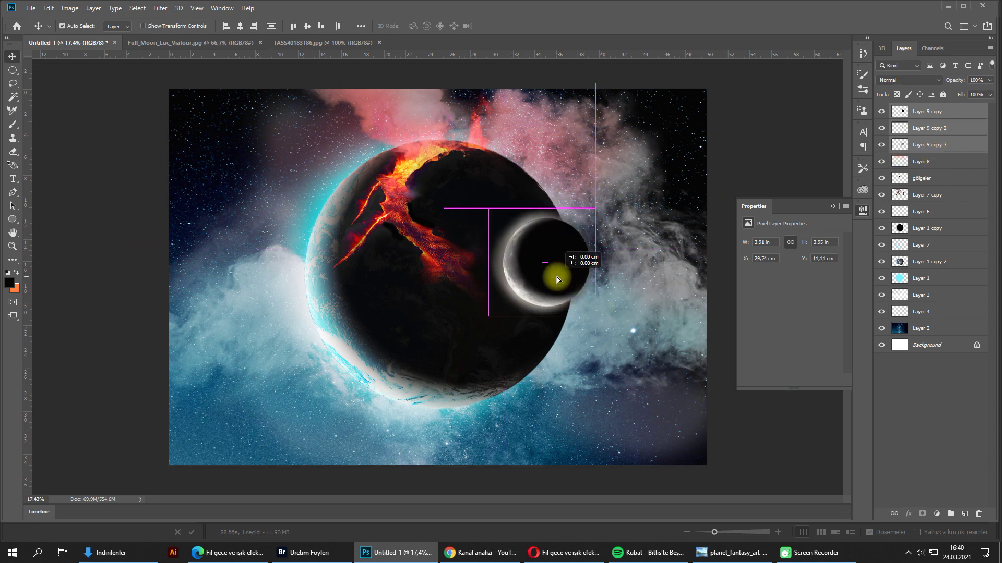
Step: Add a text line above the Earth reading "Lütfen Abone Olmayı Unutmayın"
left_click(833, 206)
key("ctrl+plus")
key("f")
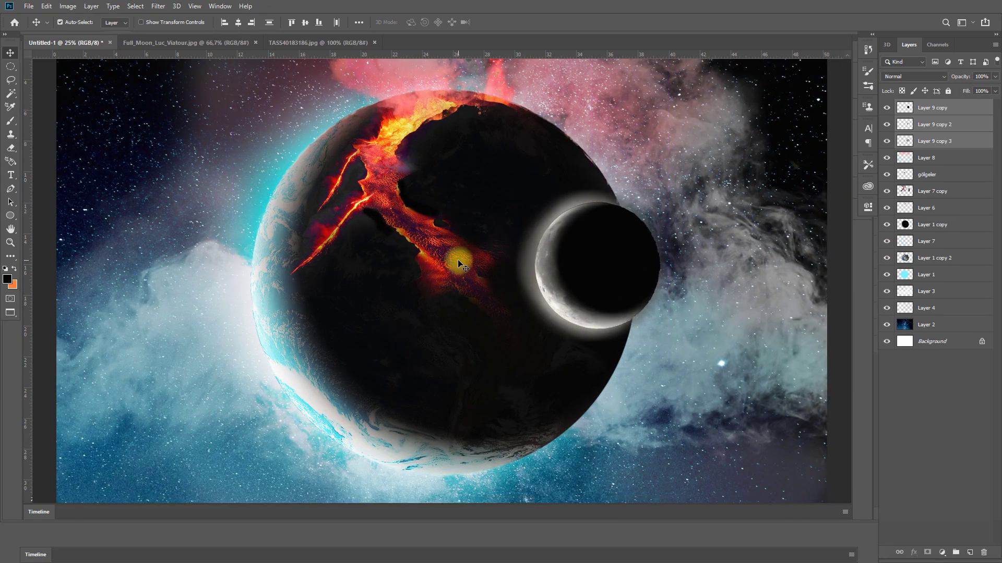
key("f")
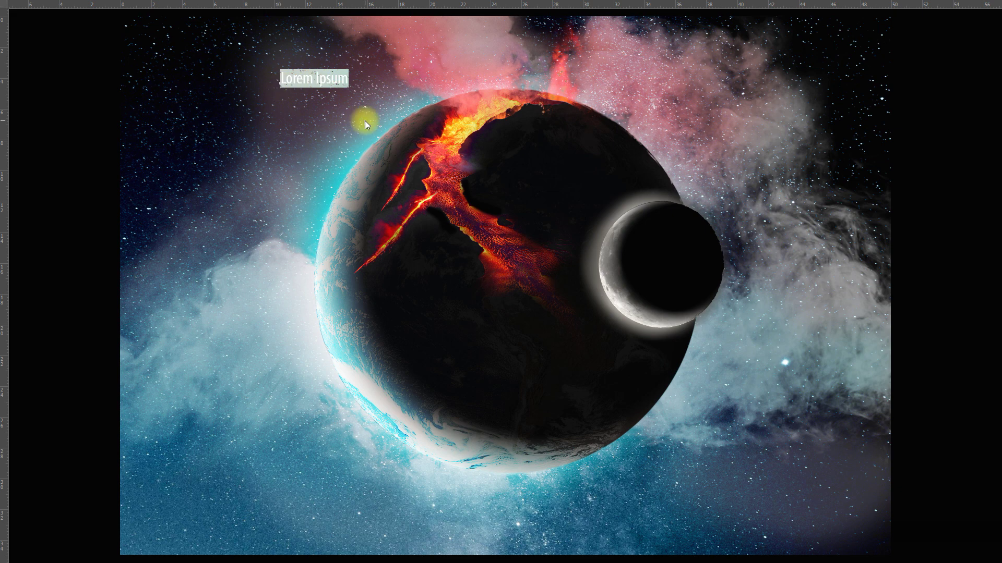
type("en Abone Olmayı Un")
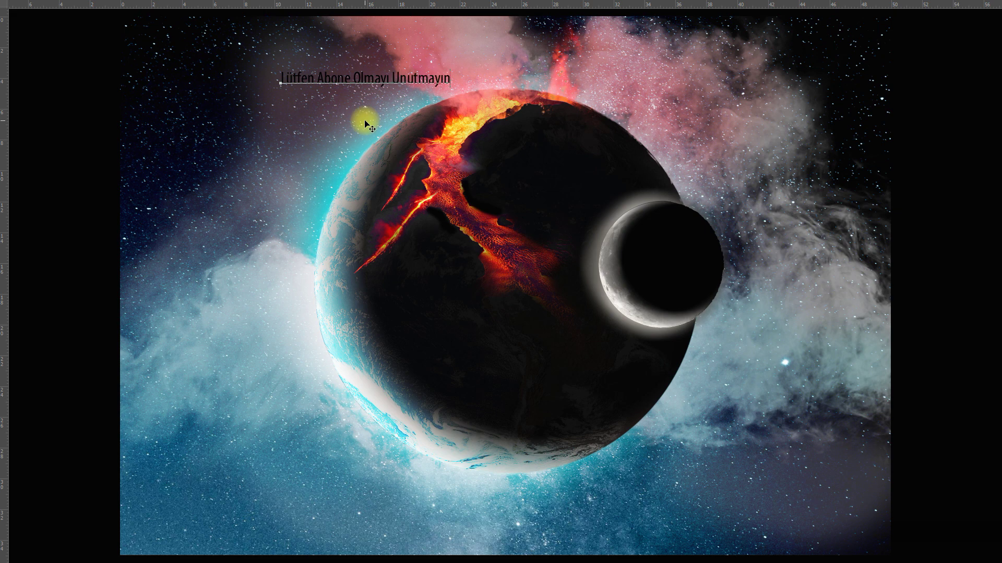
type("utmayın")
key("ctrl+Return")
Step: Scale the text line up to about 76 pt and place it above the volcano
key("ctrl+t")
left_click_drag(452, 89, 654, 144)
left_click_drag(558, 103, 563, 77)
key("Return")
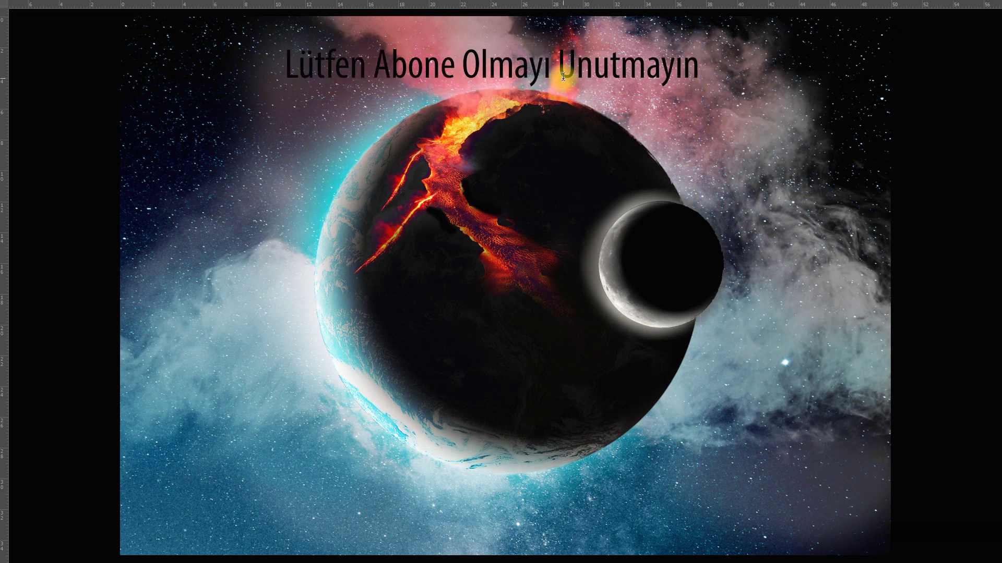
Step: Set the text colour to white, ffffff
key("f")
left_click(863, 132)
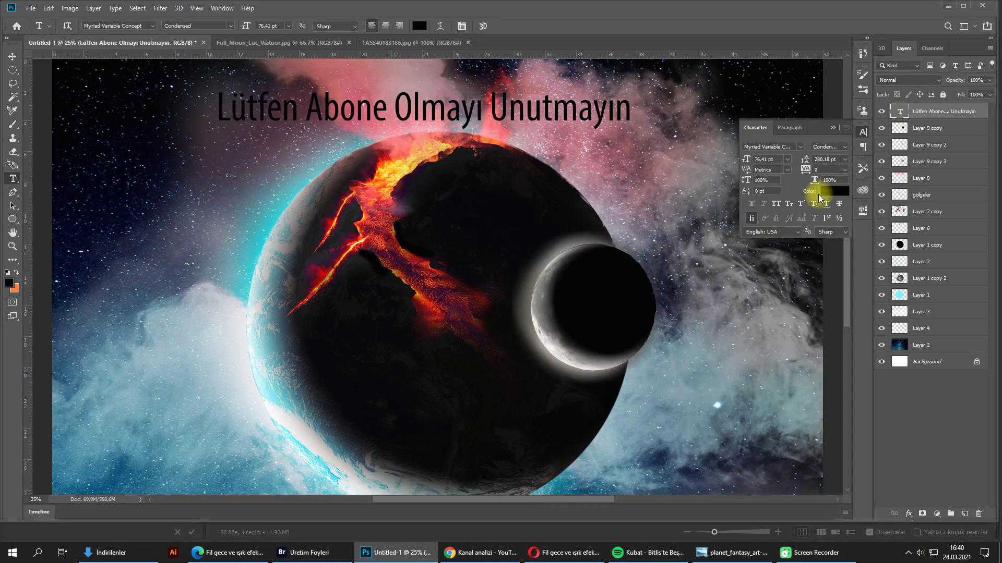
left_click(834, 191)
type("ffffff")
left_click(962, 263)
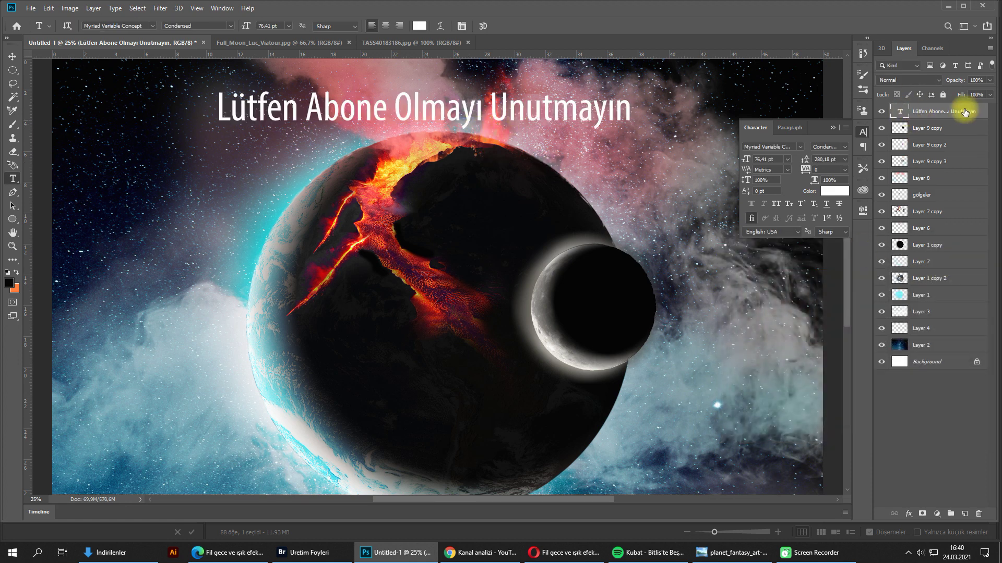
Step: Recolour the text with a cyan sampled from the Earth's atmospheric glow
left_click(834, 191)
left_click(262, 245)
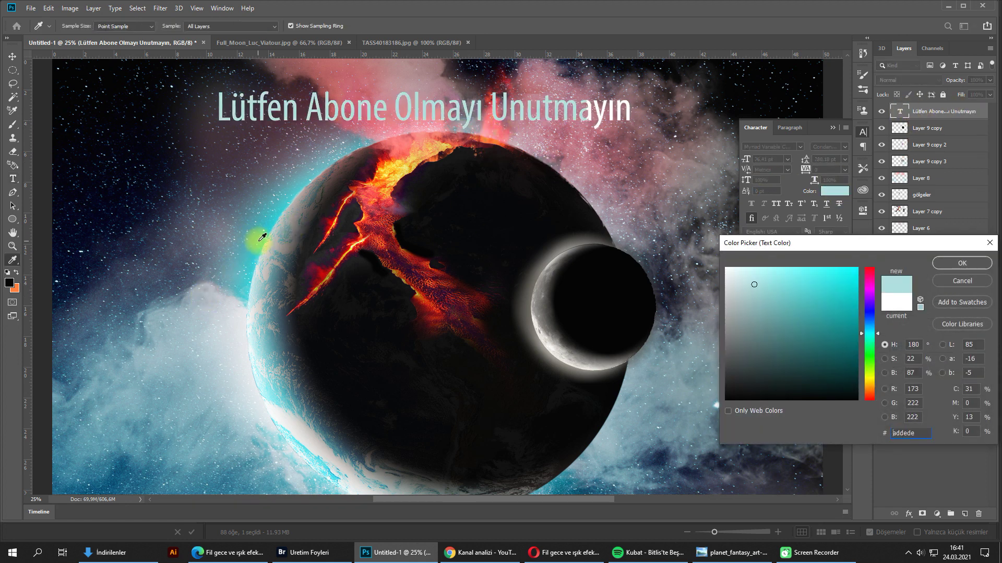
left_click(257, 241)
left_click(967, 265)
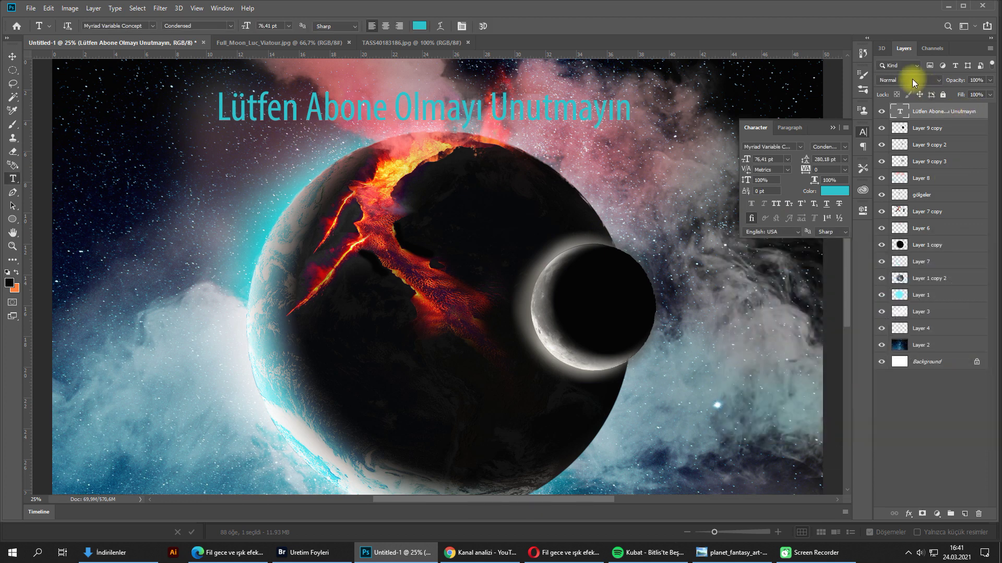
Step: Give the text layer a bright blue Drop Shadow with 40% opacity, 0 px distance, 9% spread and 101 px size, plus Bevel & Emboss
double_click(971, 112)
double_click(984, 111)
left_click(587, 380)
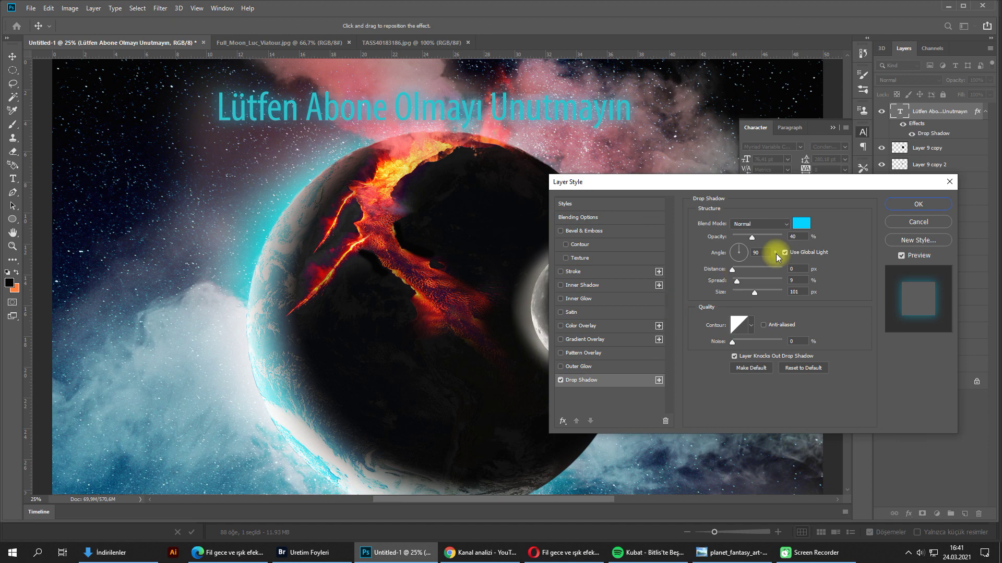
left_click(595, 231)
left_click(911, 205)
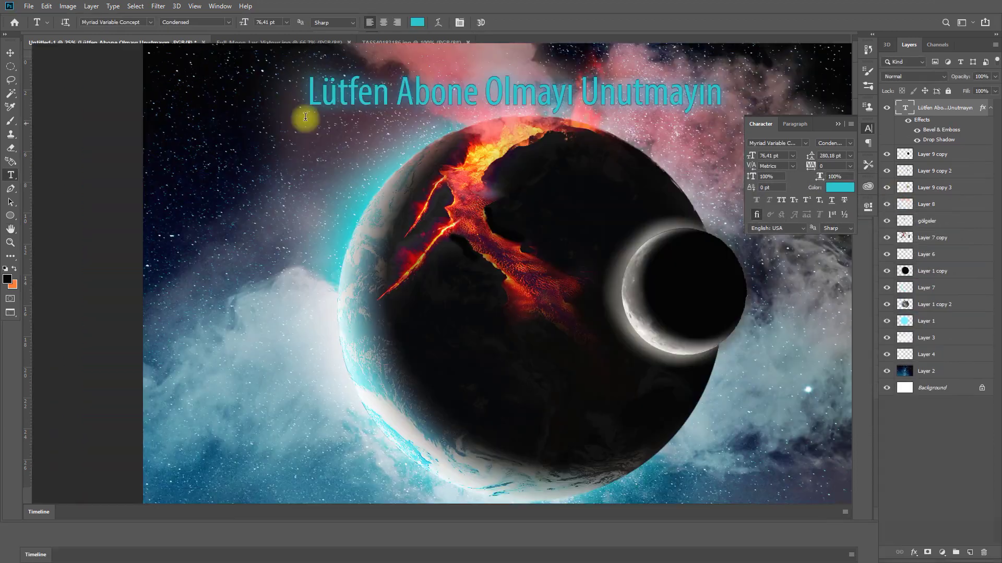
Step: Move the text line slightly up and to the right above the Earth, and show the composite full screen
key("f")
key("f")
left_click_drag(586, 67, 598, 63)
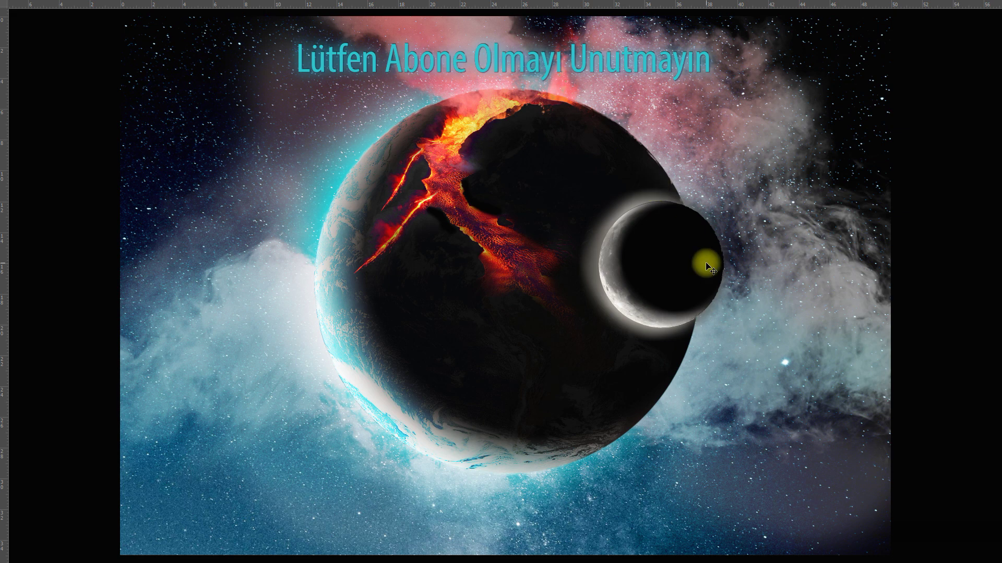